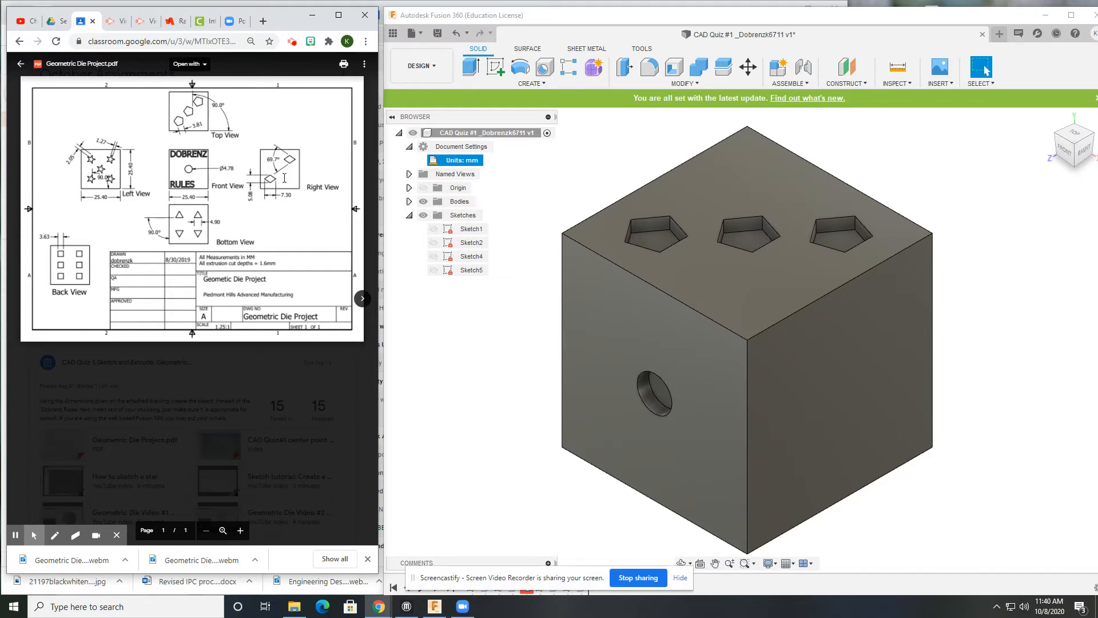
Step: Start a sketch on the cube's right face and draw a closed four-line diamond about 8.4 mm wide near its upper-left corner
{"action": "left_click", "coordinate": [496, 68]}
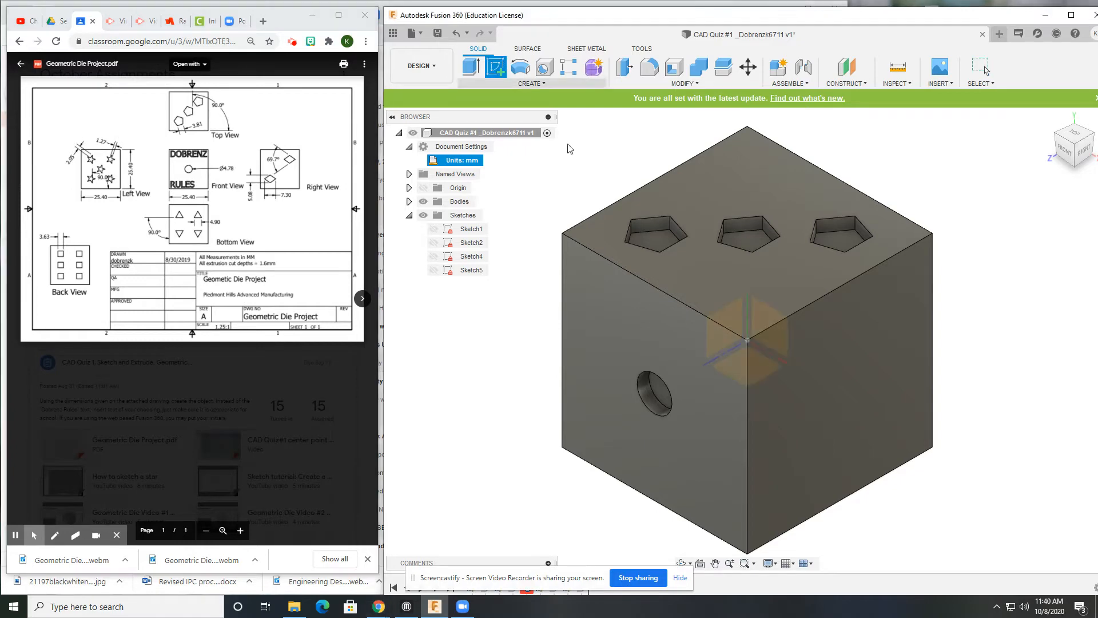
{"action": "left_click", "coordinate": [833, 376]}
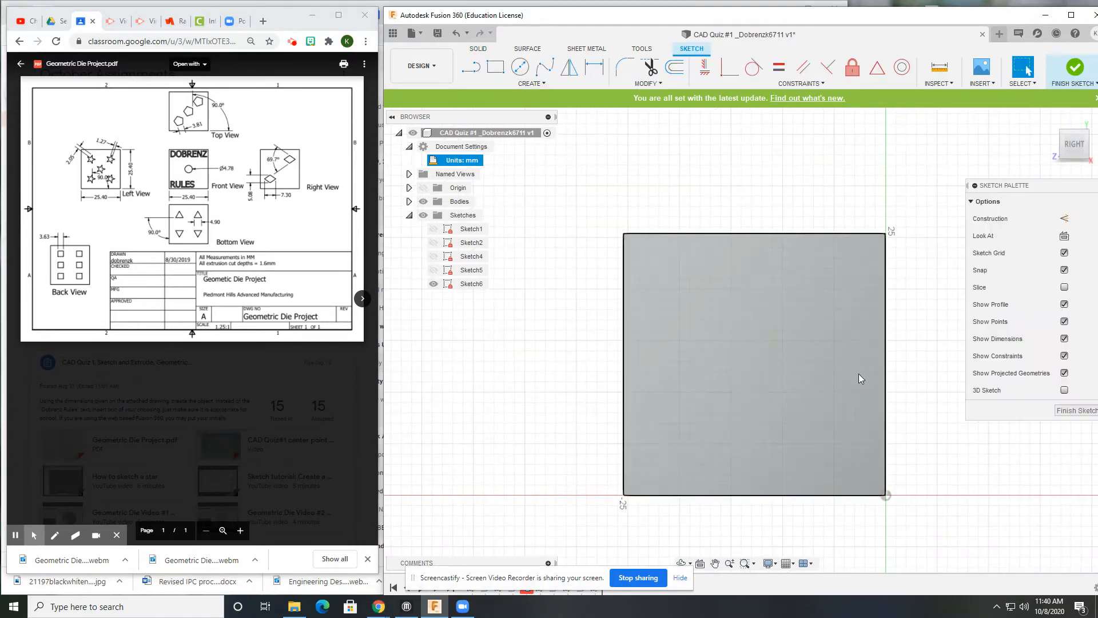
{"action": "left_click", "coordinate": [468, 69]}
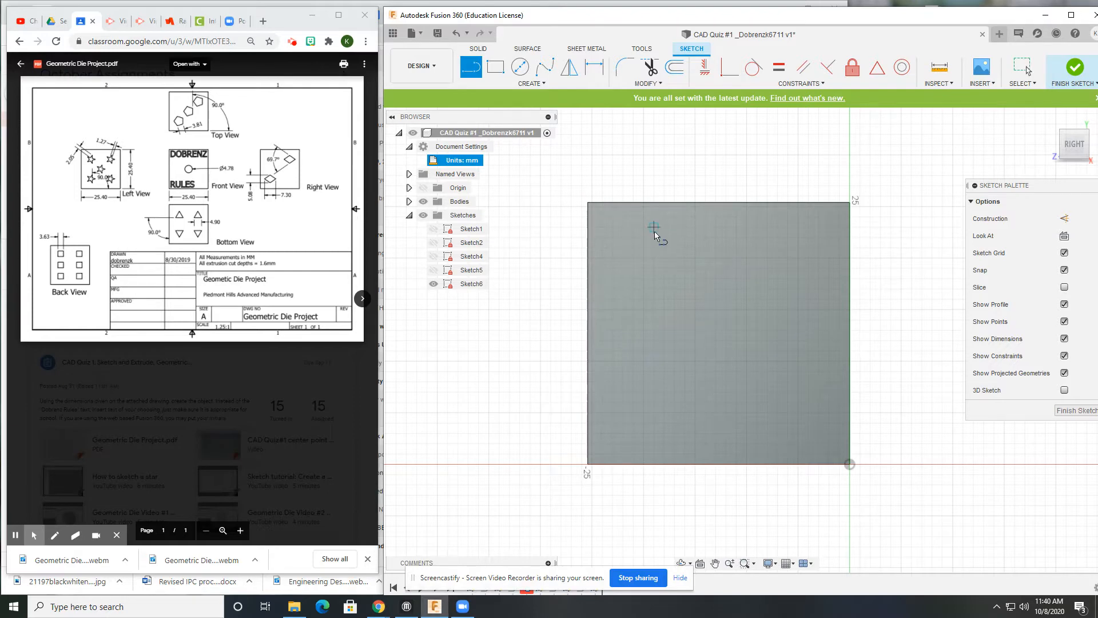
{"action": "left_click", "coordinate": [653, 228]}
{"action": "left_click", "coordinate": [613, 267]}
{"action": "left_click", "coordinate": [664, 299]}
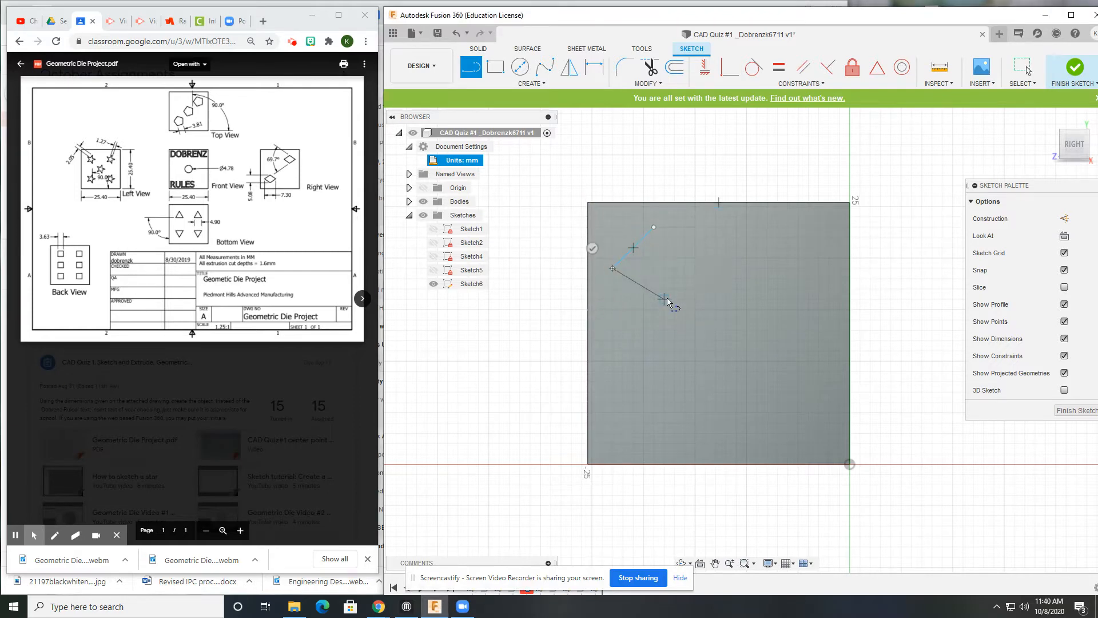
{"action": "left_click", "coordinate": [701, 264]}
{"action": "left_click", "coordinate": [654, 227]}
Step: Dimension the angle between the diamond's upper-right and lower-right sides and set it to 69.7°
{"action": "scroll", "coordinate": [709, 272], "scroll_direction": "up", "scroll_amount": 2}
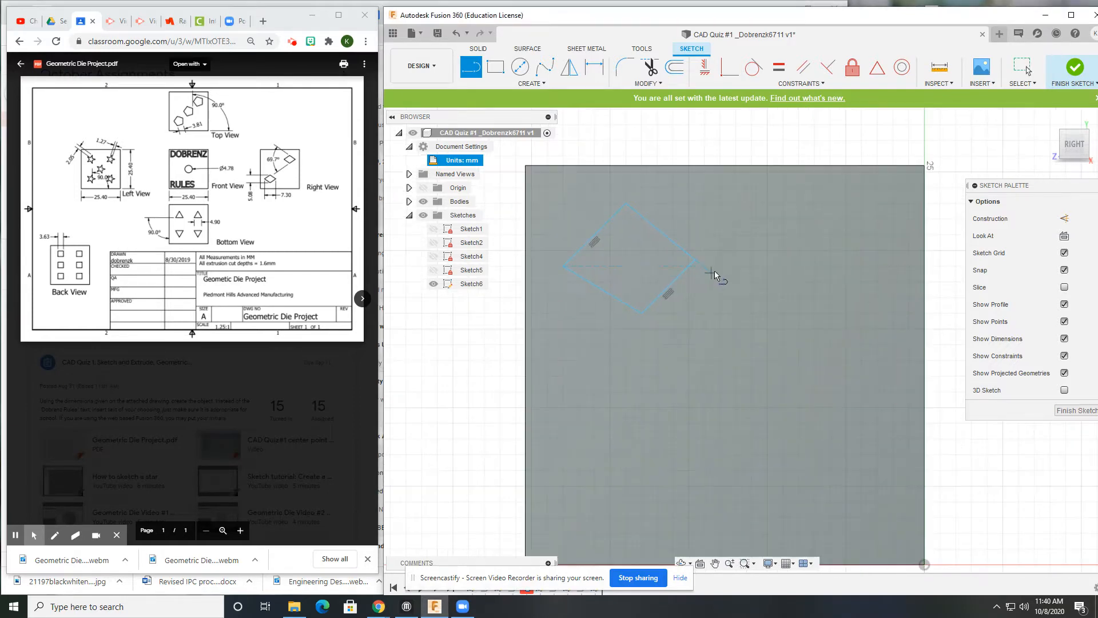
{"action": "scroll", "coordinate": [715, 274], "scroll_direction": "down", "scroll_amount": 2}
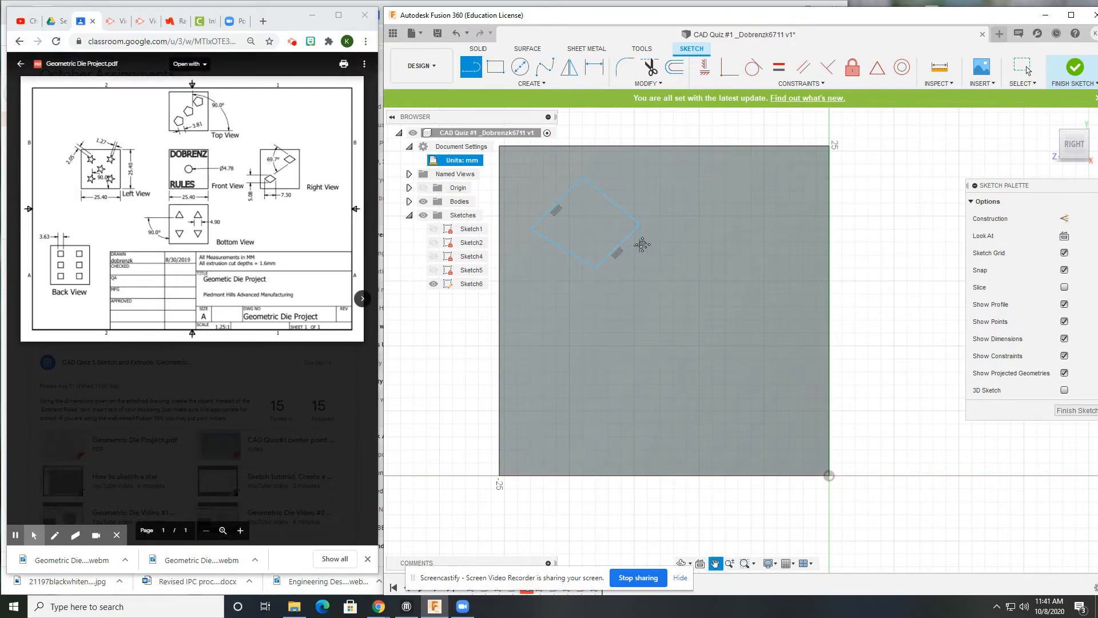
{"action": "middle_click_drag", "start_coordinate": [643, 244], "coordinate": [735, 247]}
{"action": "left_click", "coordinate": [594, 67]}
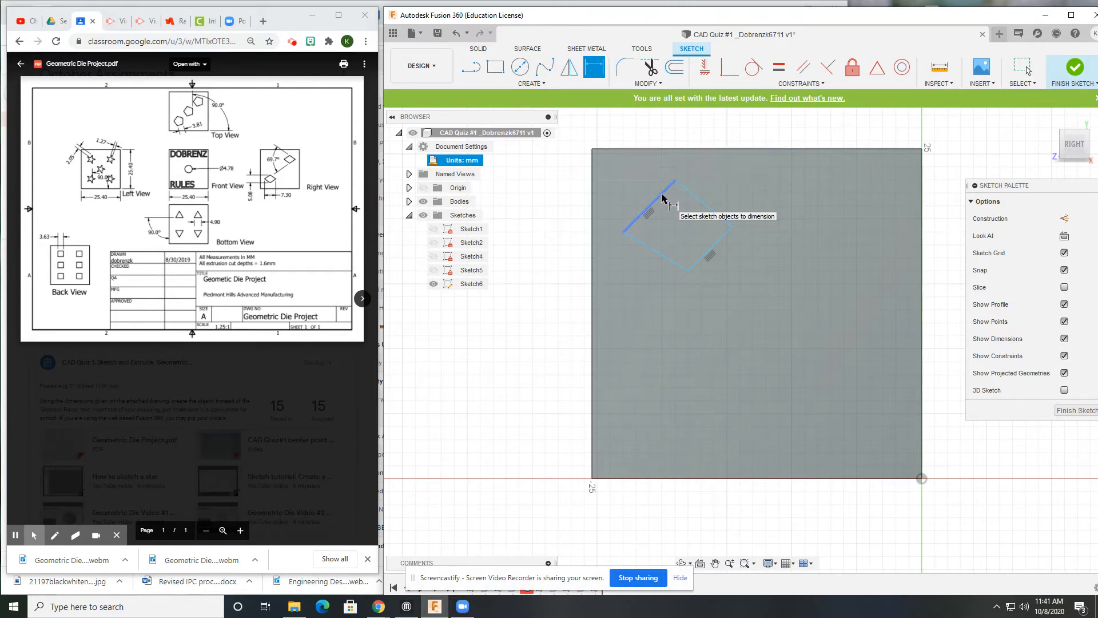
{"action": "left_click", "coordinate": [694, 198]}
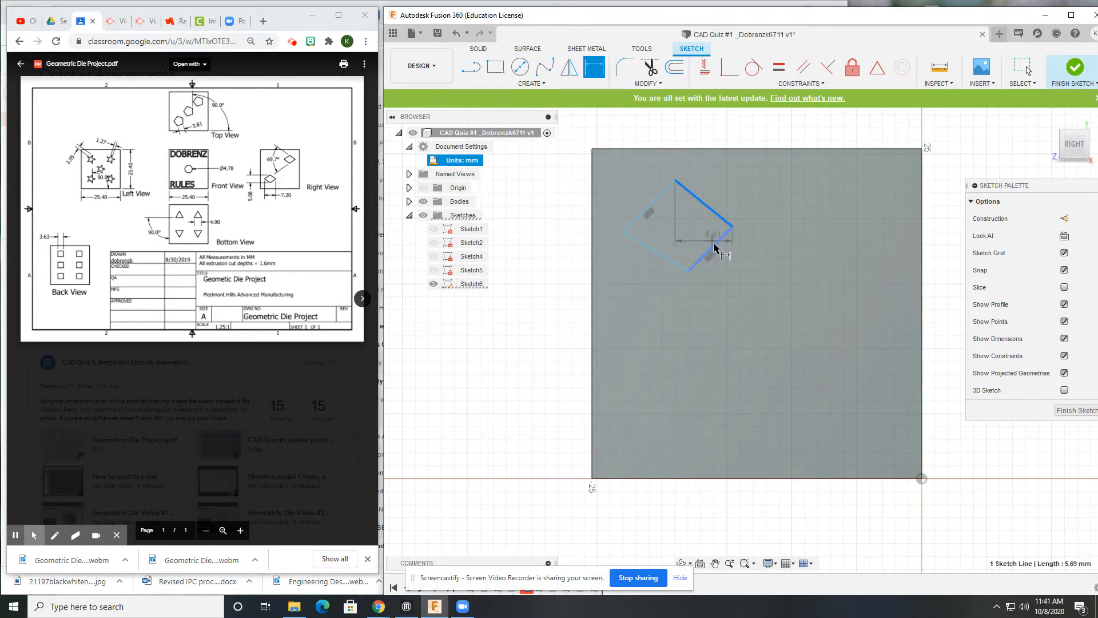
{"action": "left_click", "coordinate": [713, 249]}
{"action": "left_click", "coordinate": [552, 230]}
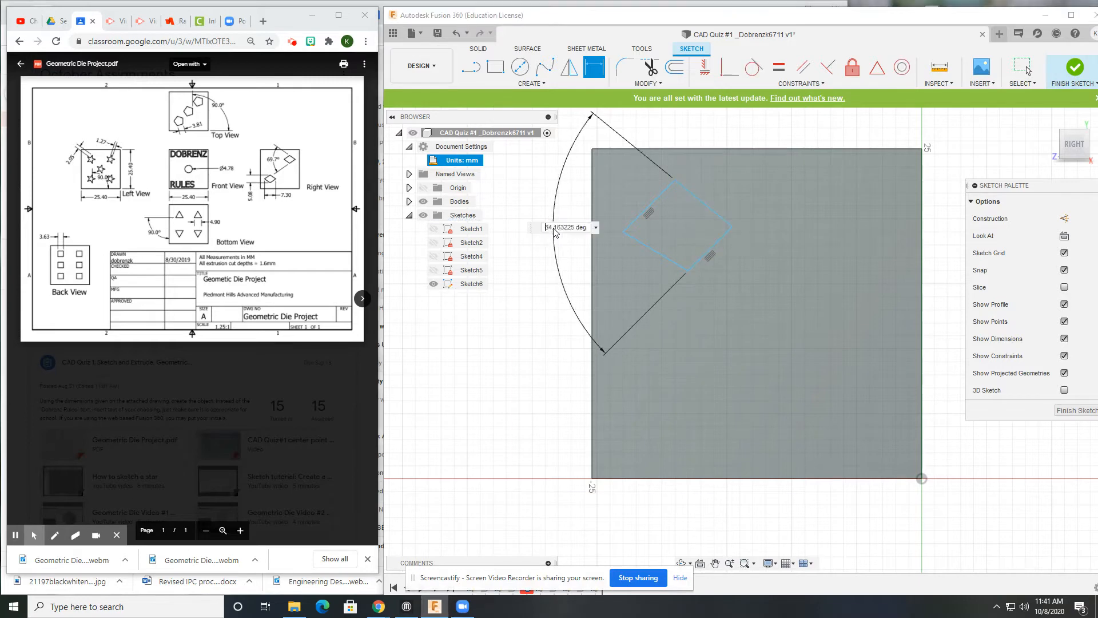
{"action": "type", "text": "6"}
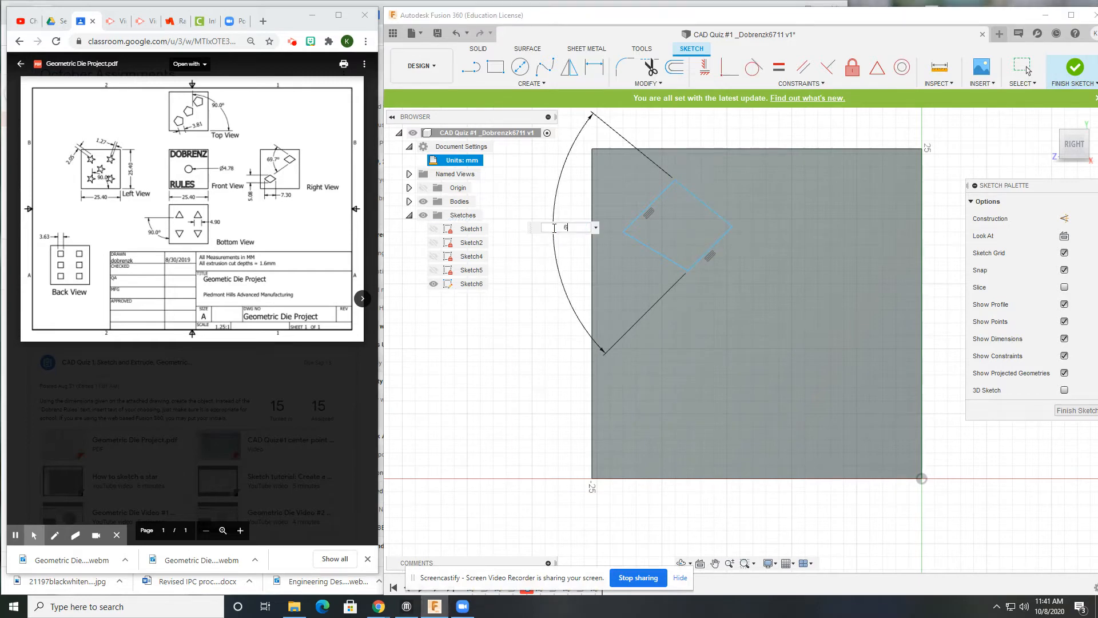
{"action": "type", "text": "9.7"}
{"action": "key", "text": "Return"}
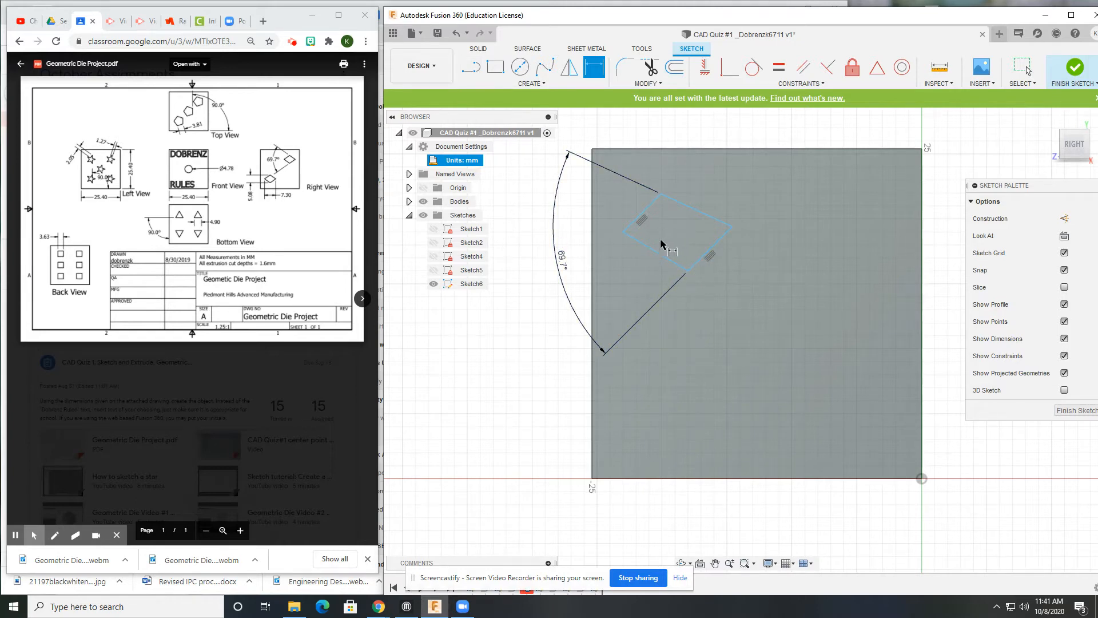
{"action": "left_click", "coordinate": [624, 232]}
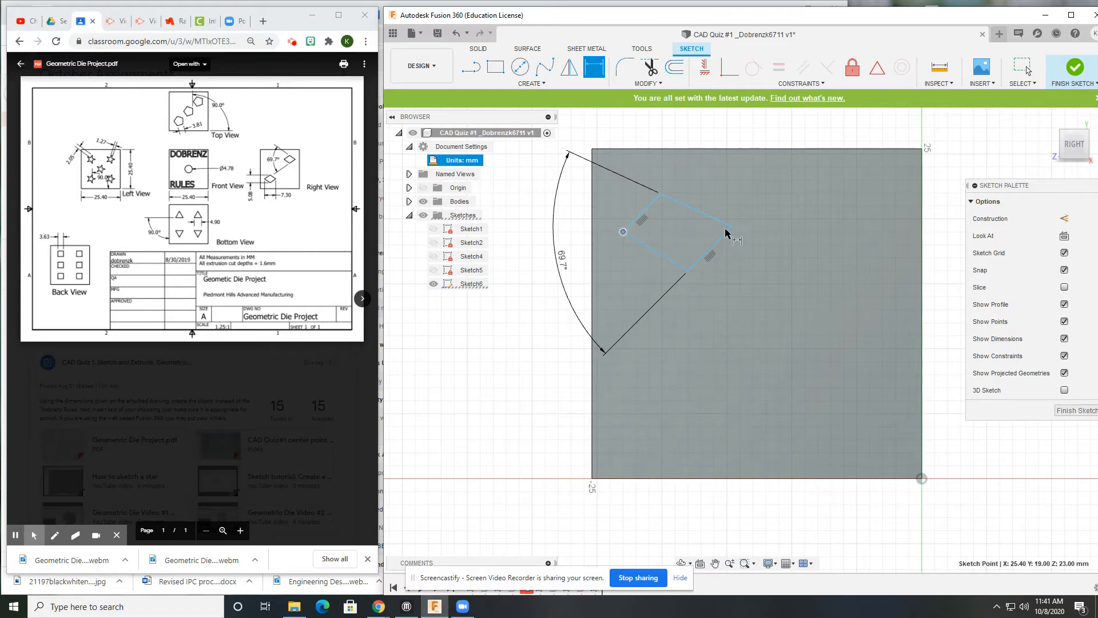
{"action": "left_click", "coordinate": [732, 226]}
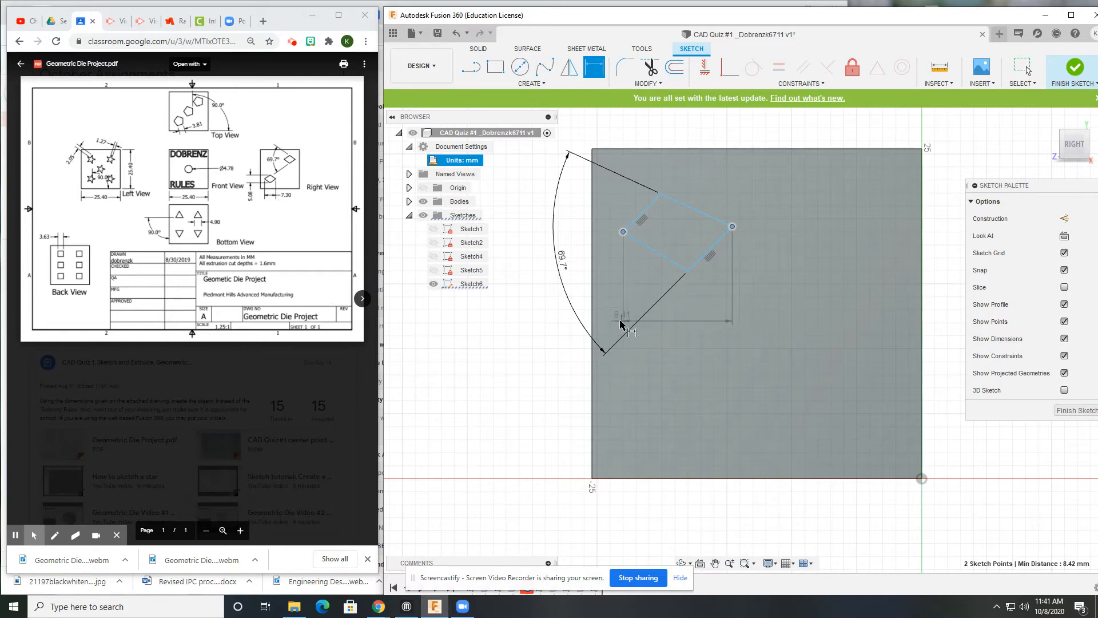
{"action": "key", "text": "Escape"}
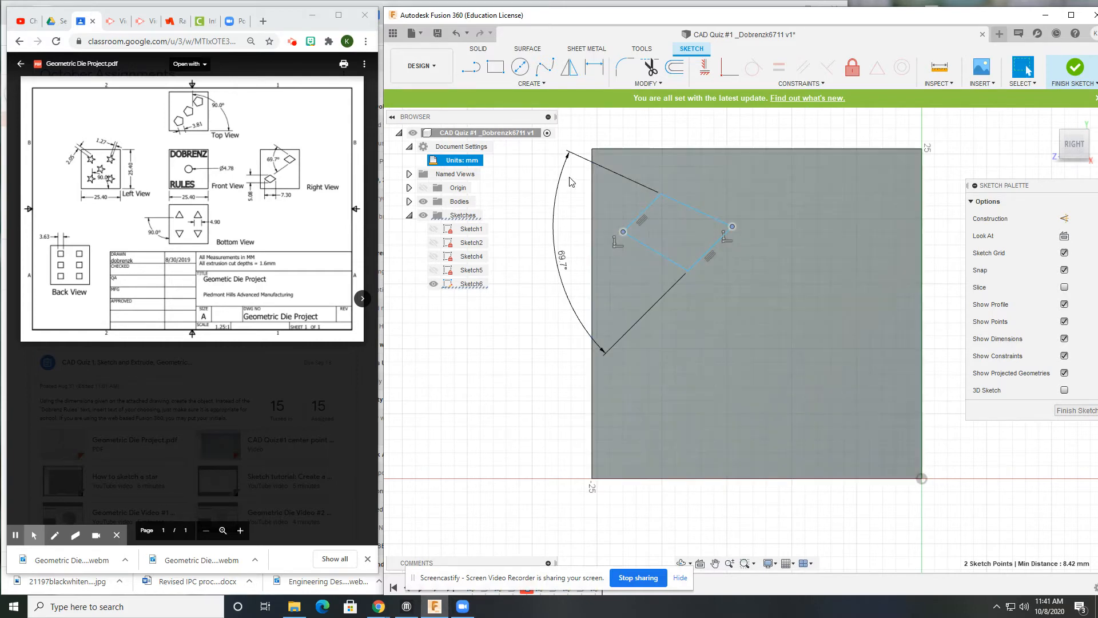
Step: Draw two construction lines as the diamond's diagonals, connecting its left and right corners and its upper and lower corners
{"action": "left_click", "coordinate": [470, 71]}
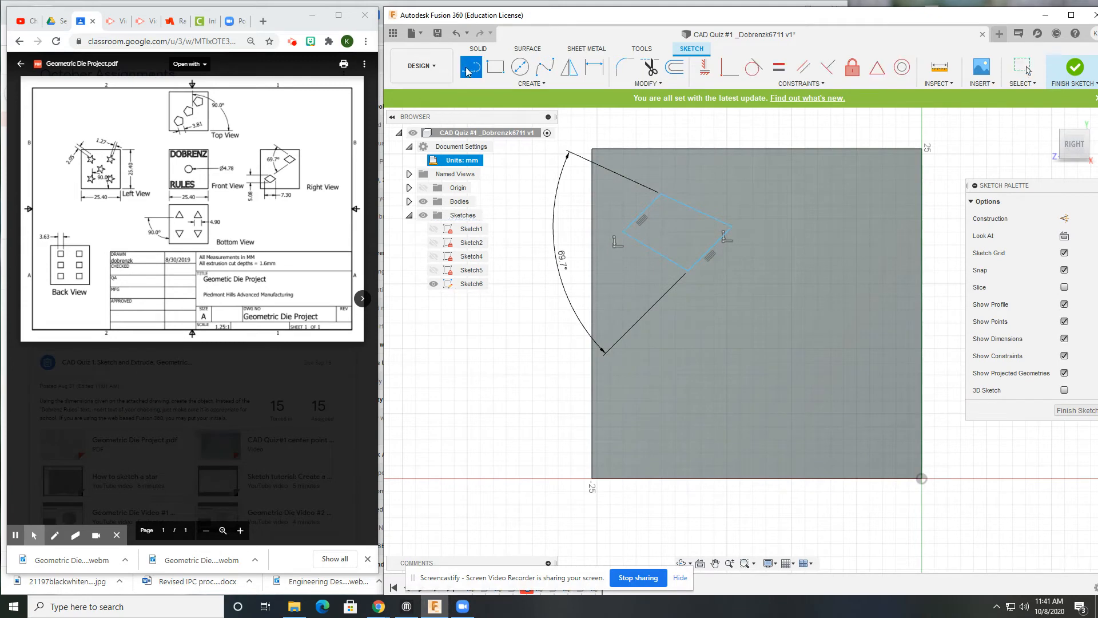
{"action": "left_click", "coordinate": [1064, 217]}
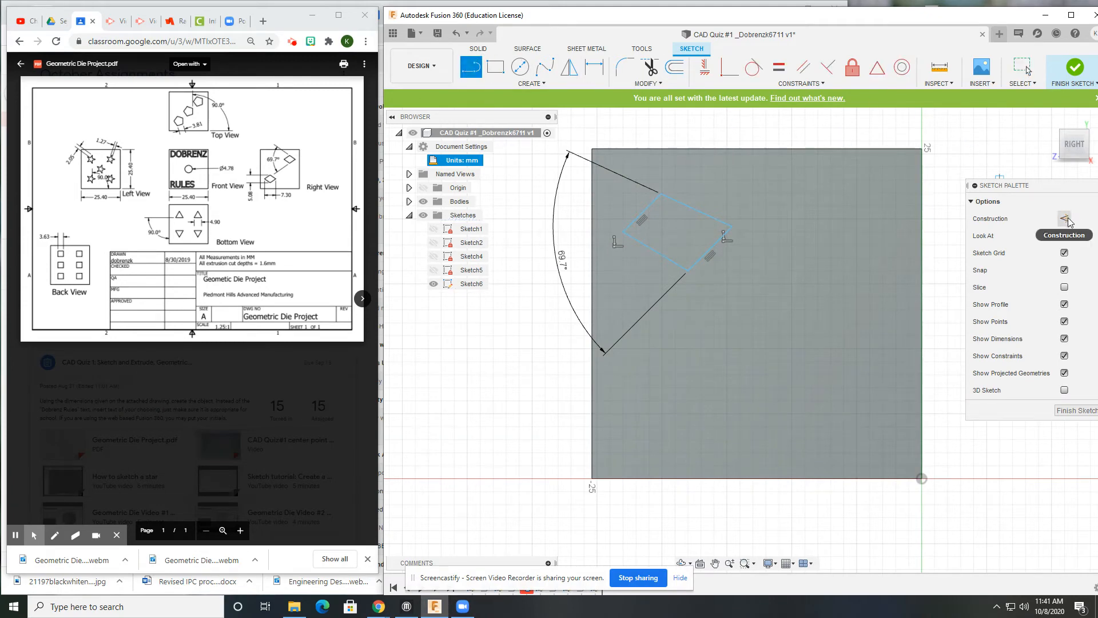
{"action": "left_click", "coordinate": [624, 232]}
{"action": "left_click", "coordinate": [734, 231]}
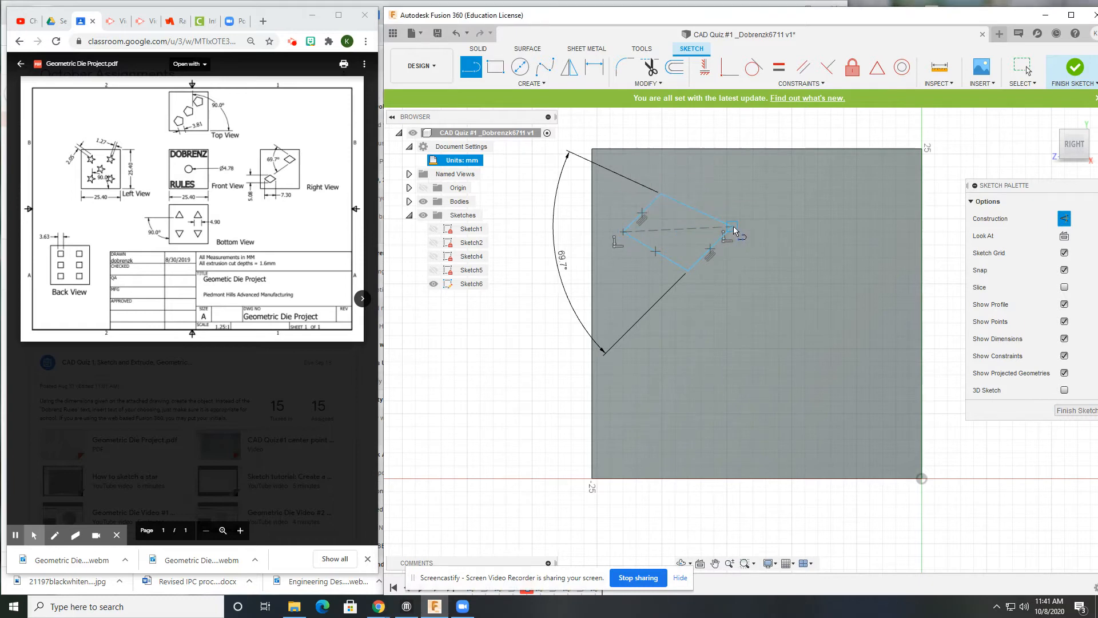
{"action": "left_click", "coordinate": [660, 195]}
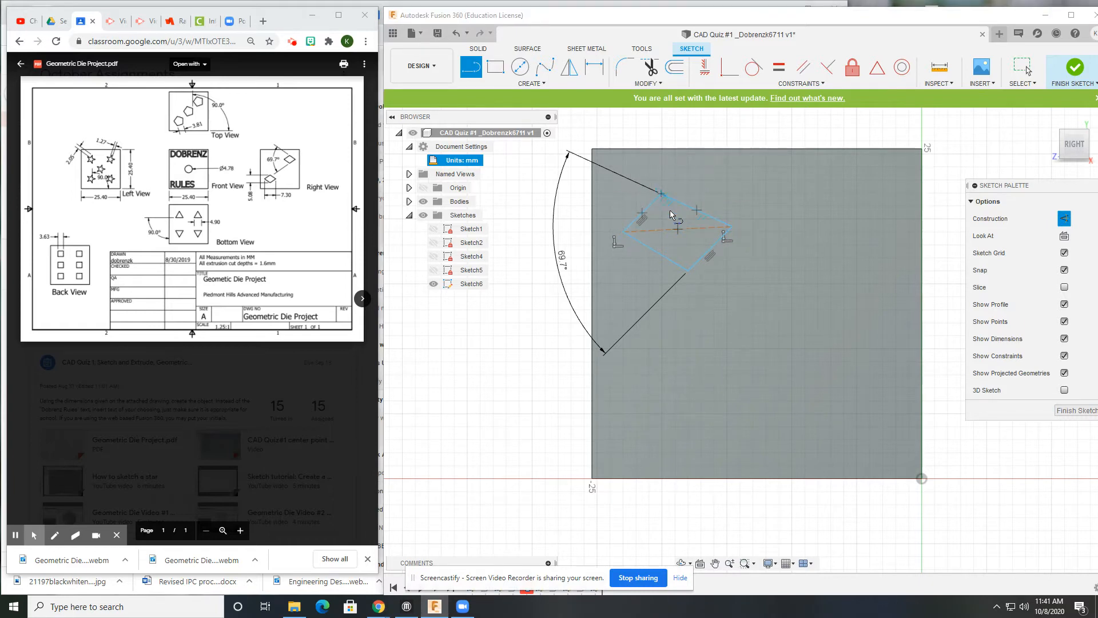
{"action": "left_click", "coordinate": [689, 269]}
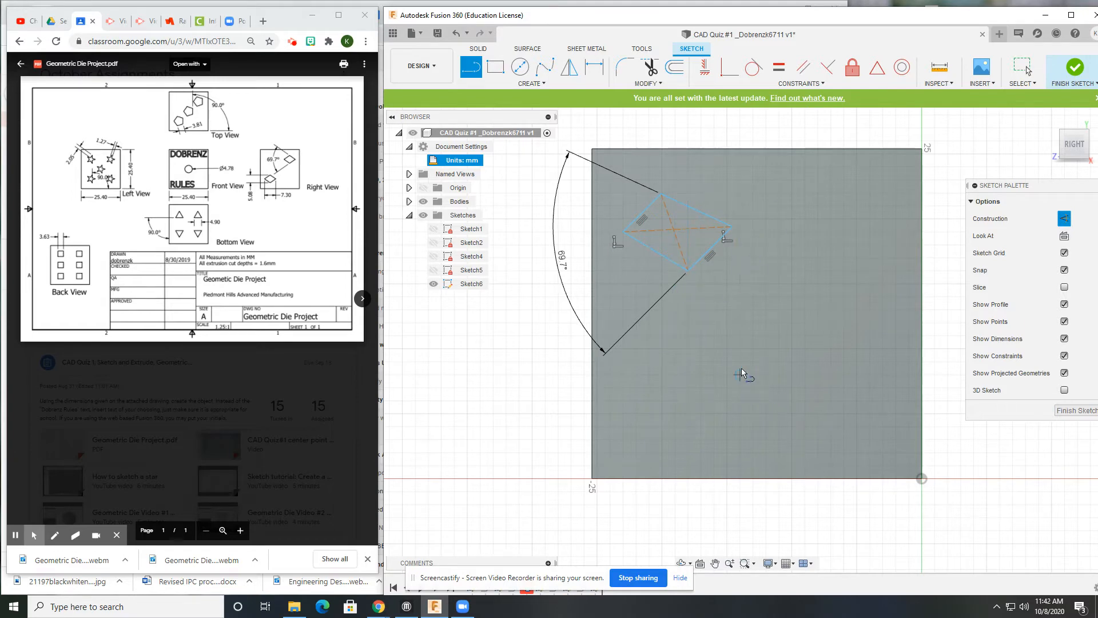
{"action": "key", "text": "Escape"}
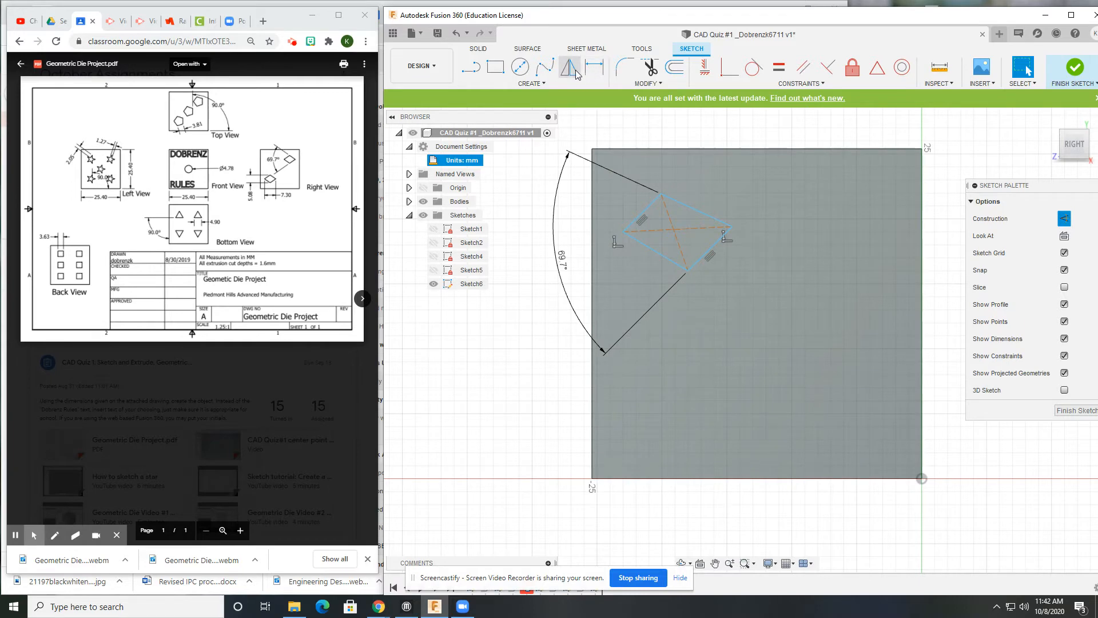
Step: Apply Horizontal/Vertical constraints to the two construction diagonals, making one vertical and the other horizontal
{"action": "left_click", "coordinate": [705, 67]}
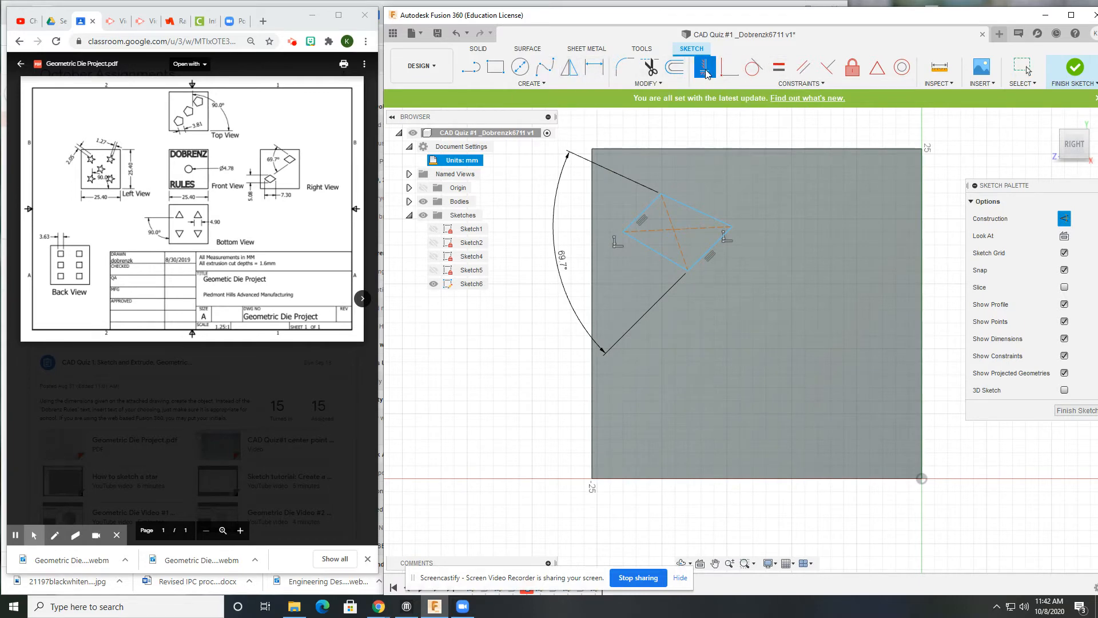
{"action": "left_click", "coordinate": [670, 219]}
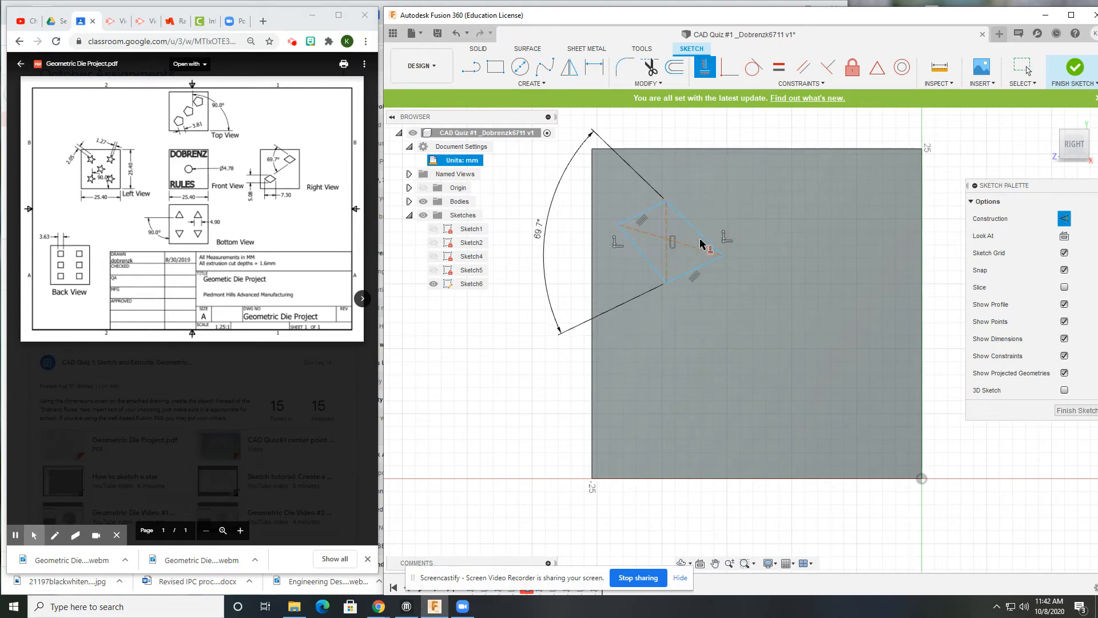
{"action": "left_click", "coordinate": [697, 250]}
{"action": "scroll", "coordinate": [680, 255], "scroll_direction": "up", "scroll_amount": 4}
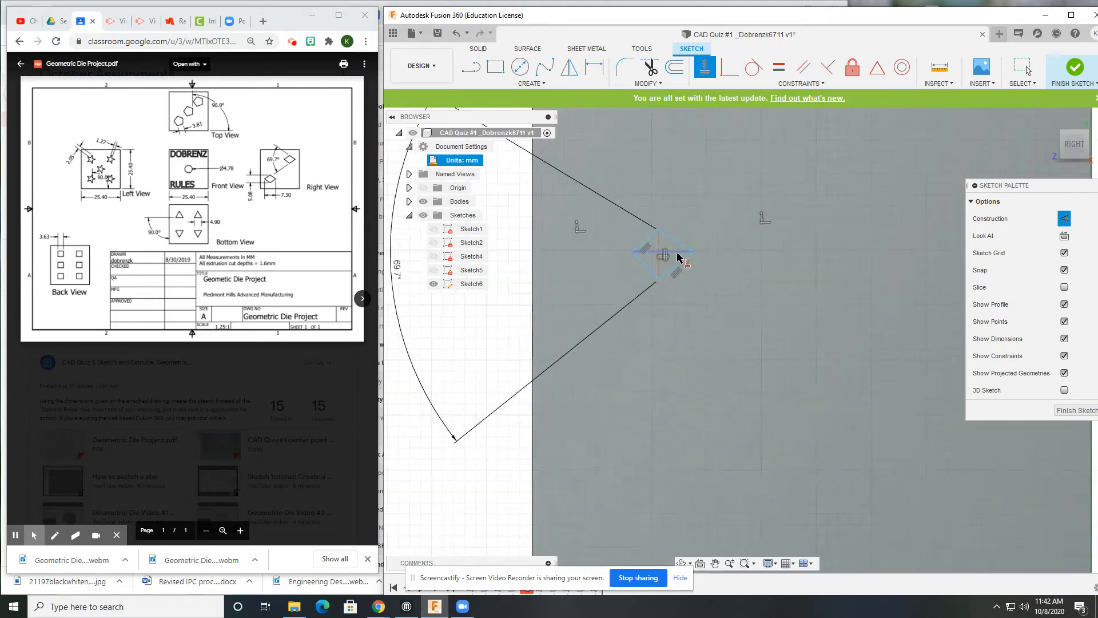
{"action": "scroll", "coordinate": [648, 266], "scroll_direction": "down", "scroll_amount": 6}
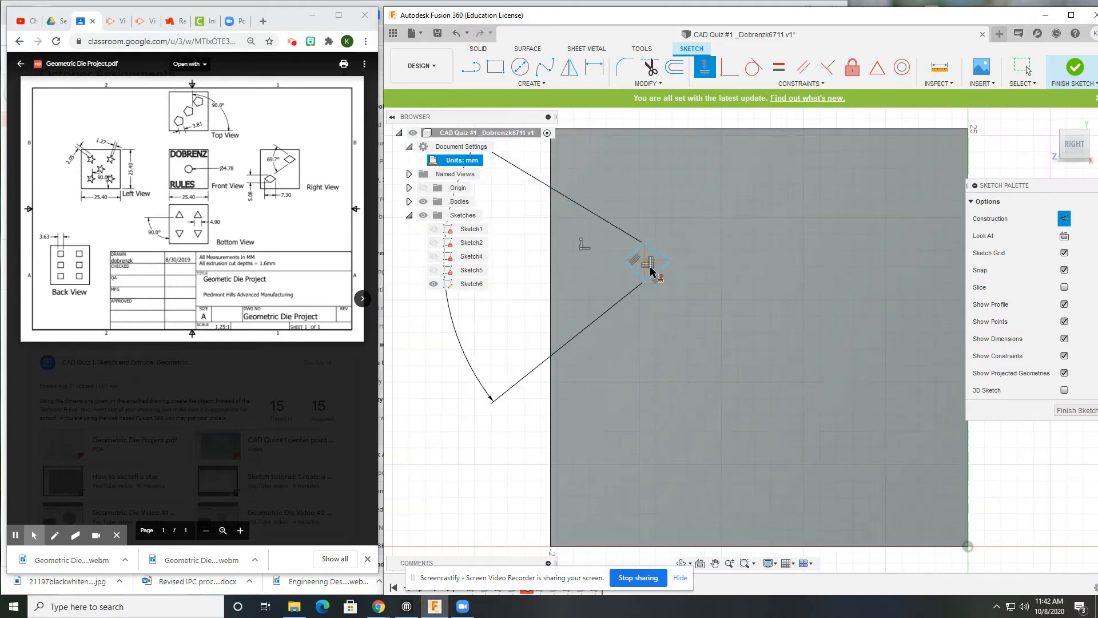
{"action": "key", "text": "Escape"}
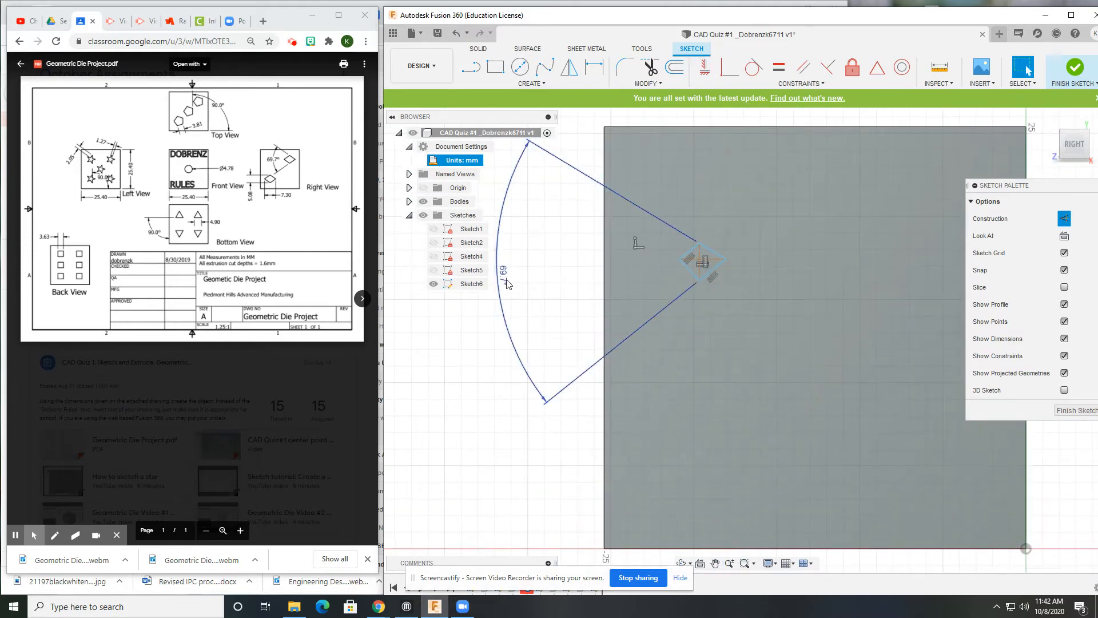
Step: Move the angle dimension closer to the diamond and dimension the vertical diagonal to 5.08 mm
{"action": "left_click_drag", "start_coordinate": [507, 281], "coordinate": [595, 256]}
{"action": "scroll", "coordinate": [719, 257], "scroll_direction": "up", "scroll_amount": 3}
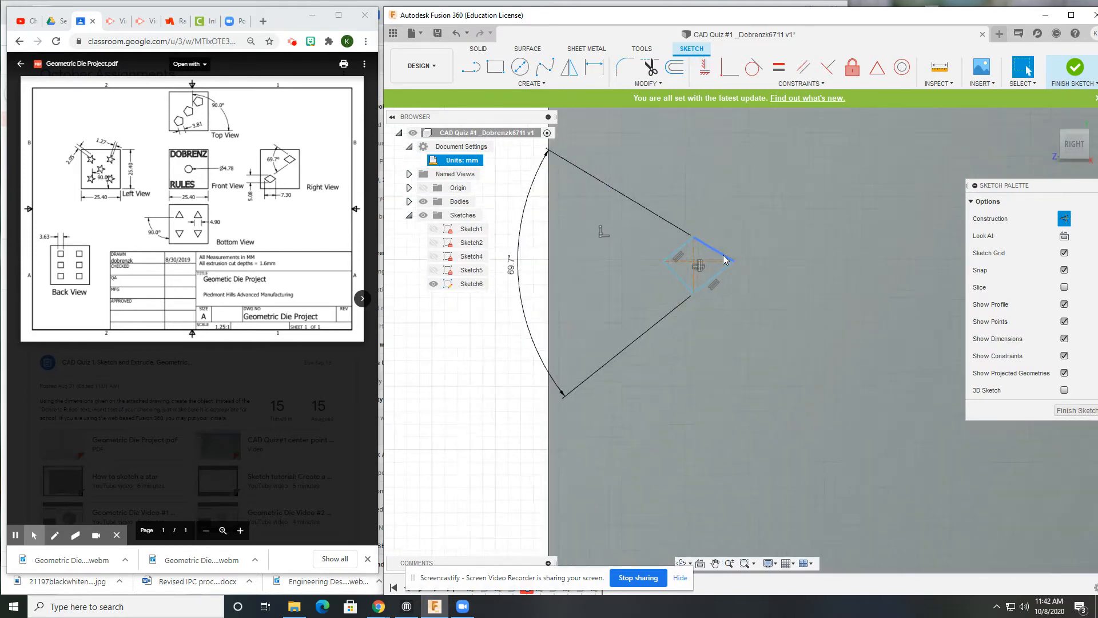
{"action": "scroll", "coordinate": [699, 270], "scroll_direction": "up", "scroll_amount": 2}
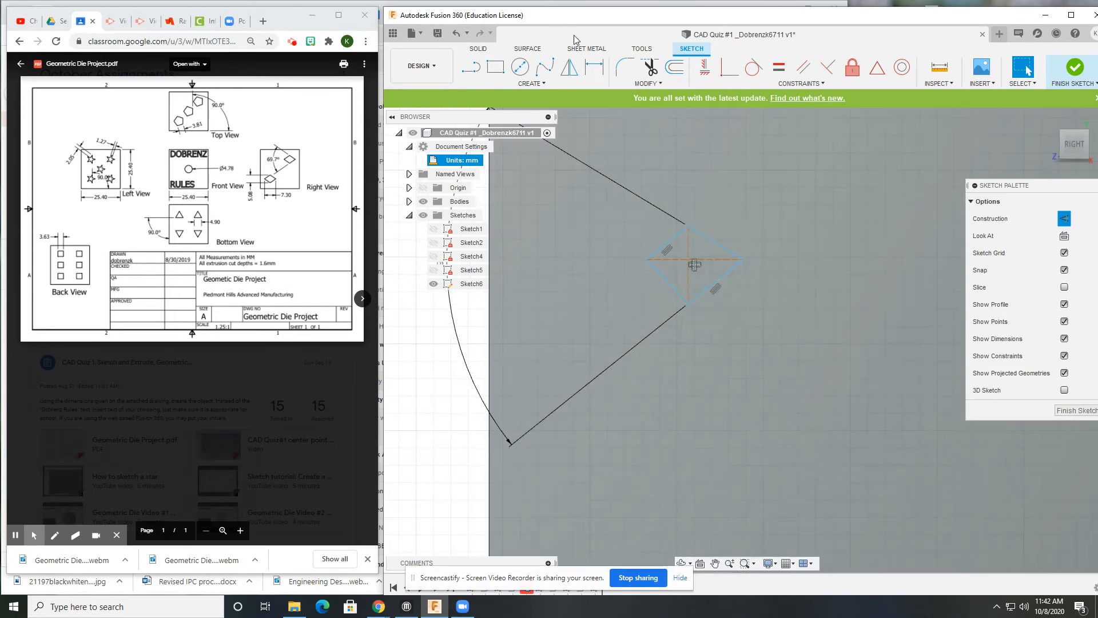
{"action": "left_click", "coordinate": [595, 67]}
{"action": "left_click", "coordinate": [689, 255]}
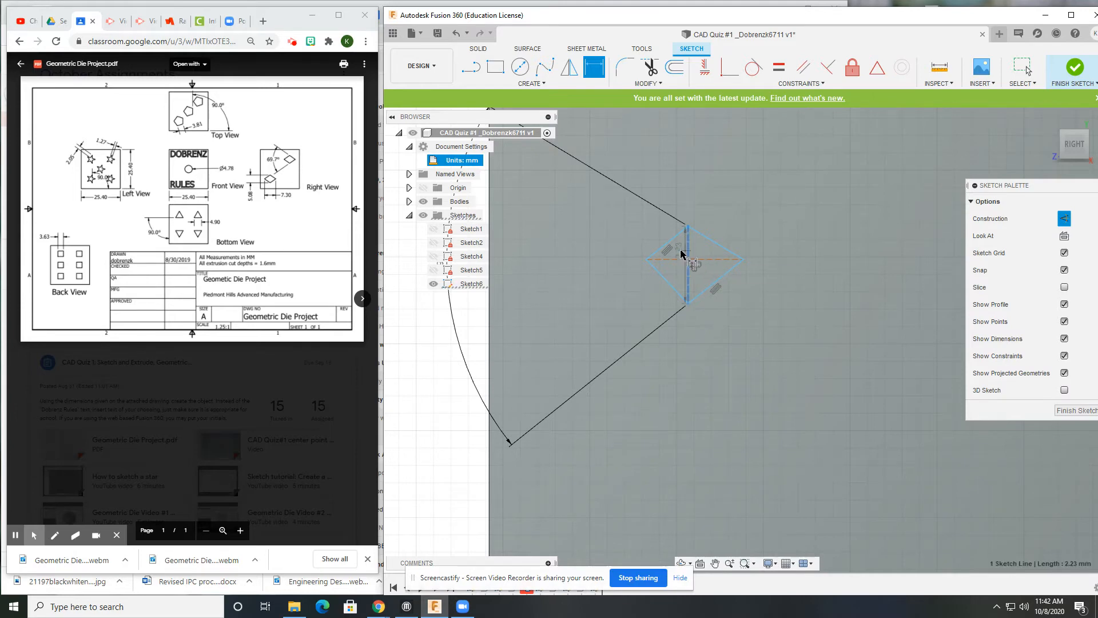
{"action": "left_click", "coordinate": [570, 255]}
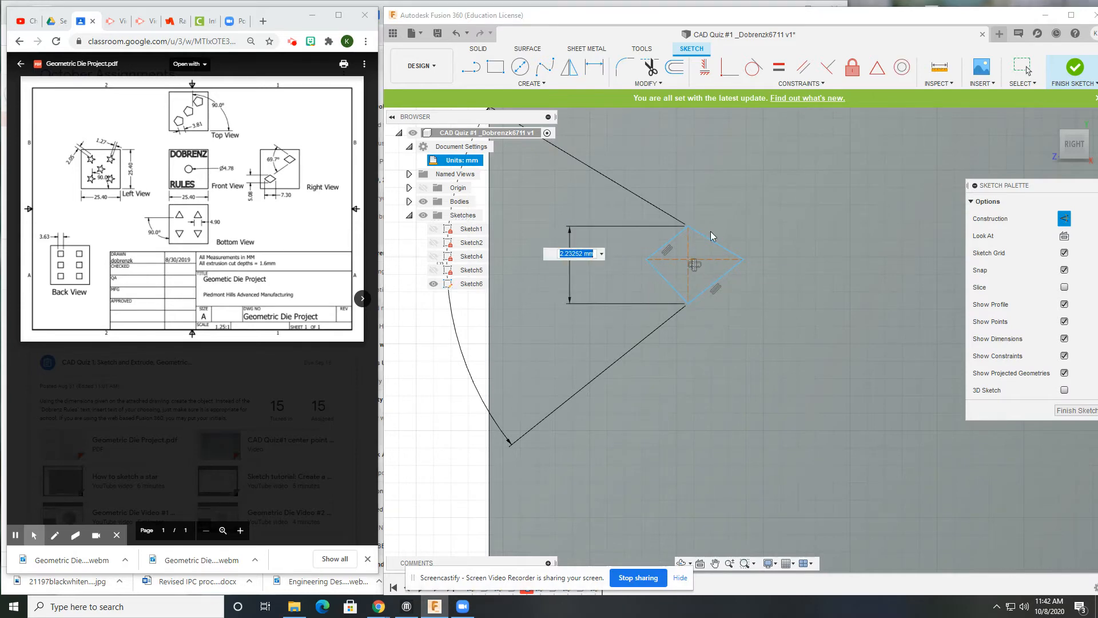
{"action": "type", "text": "5.08"}
{"action": "key", "text": "Return"}
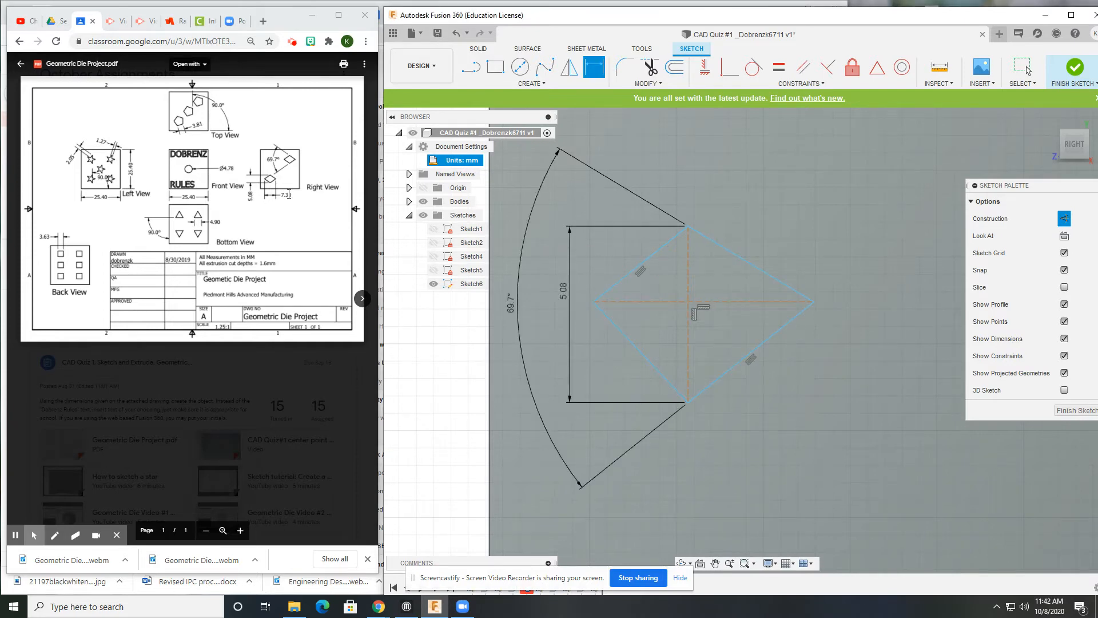
Step: Dimension the diamond's horizontal diagonal to 7.3 mm
{"action": "left_click", "coordinate": [722, 302]}
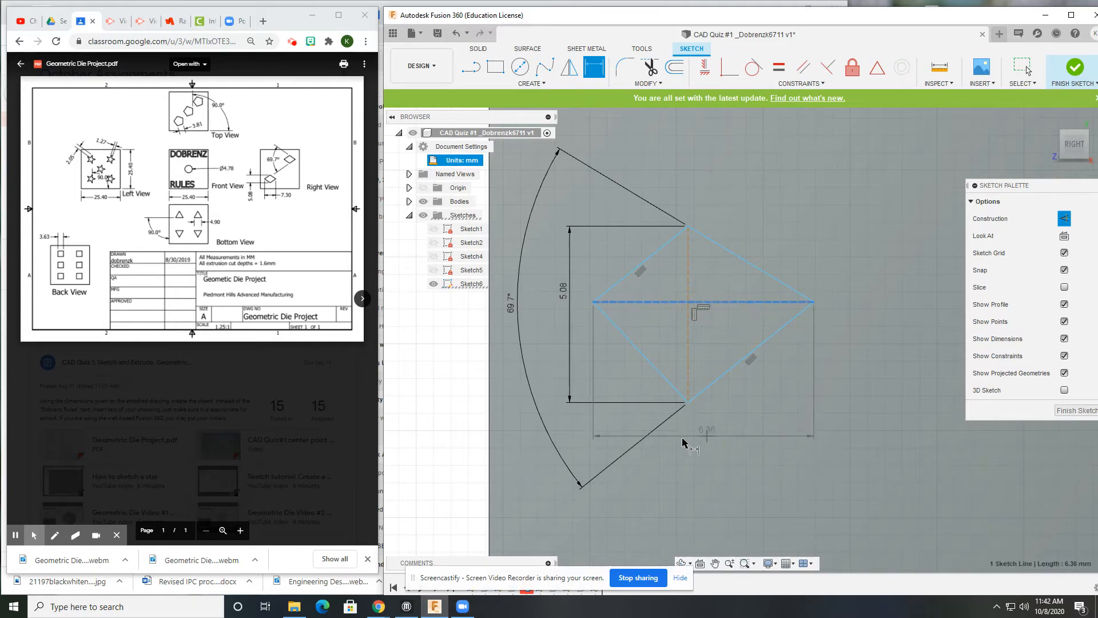
{"action": "left_click", "coordinate": [684, 468]}
{"action": "type", "text": "7.3"}
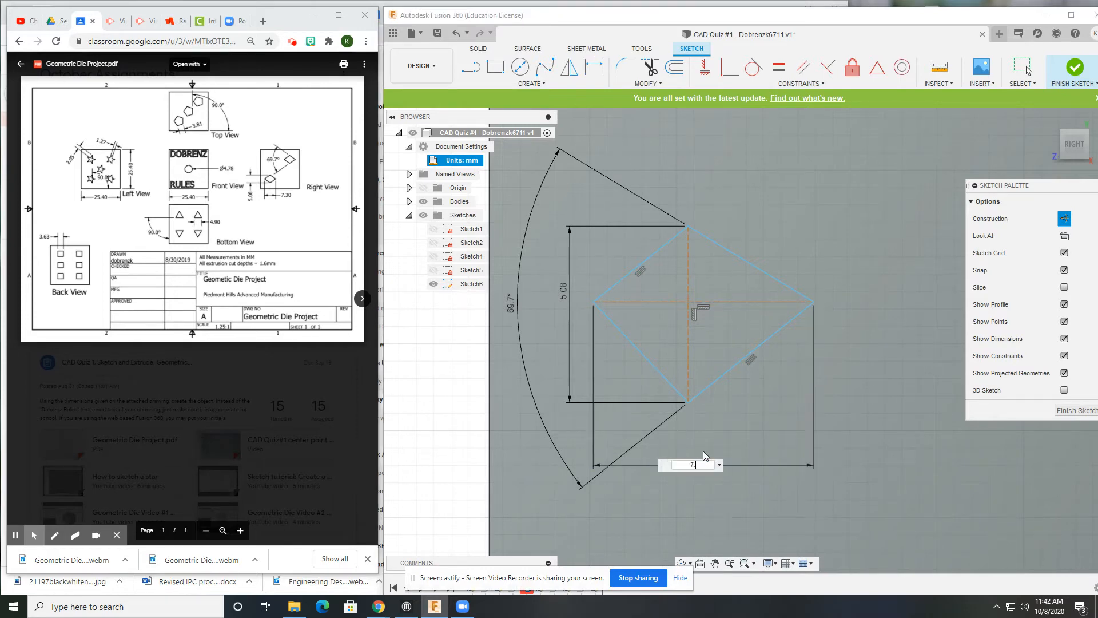
{"action": "key", "text": "Return"}
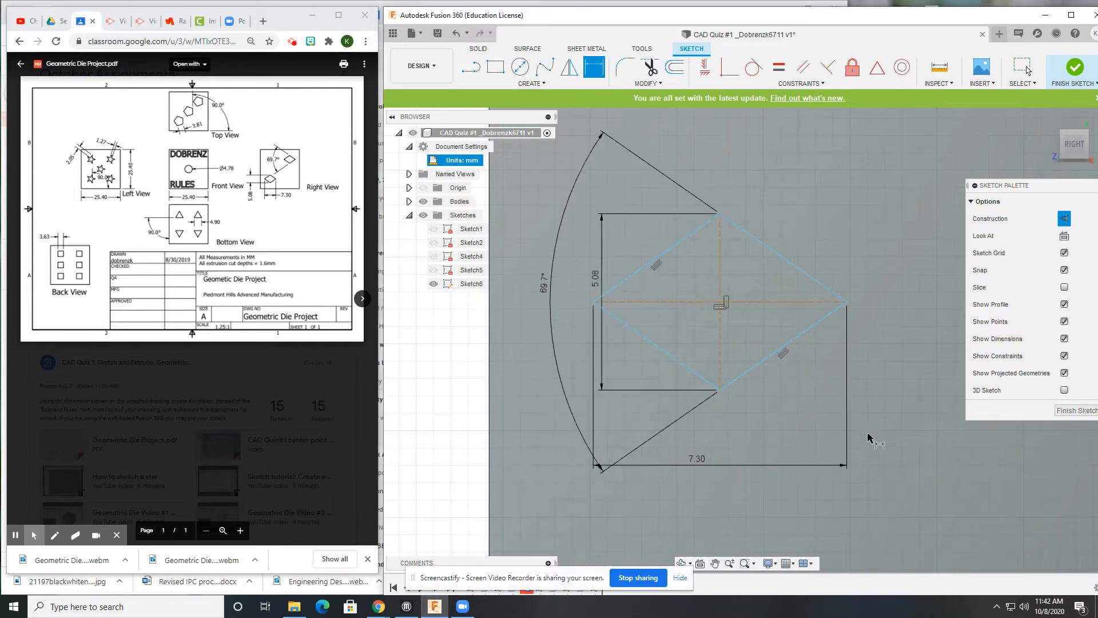
Step: Place a sketch point at the diamond's center, where its two construction diagonals cross
{"action": "middle_click_drag", "start_coordinate": [726, 392], "coordinate": [691, 351]}
{"action": "key", "text": "d"}
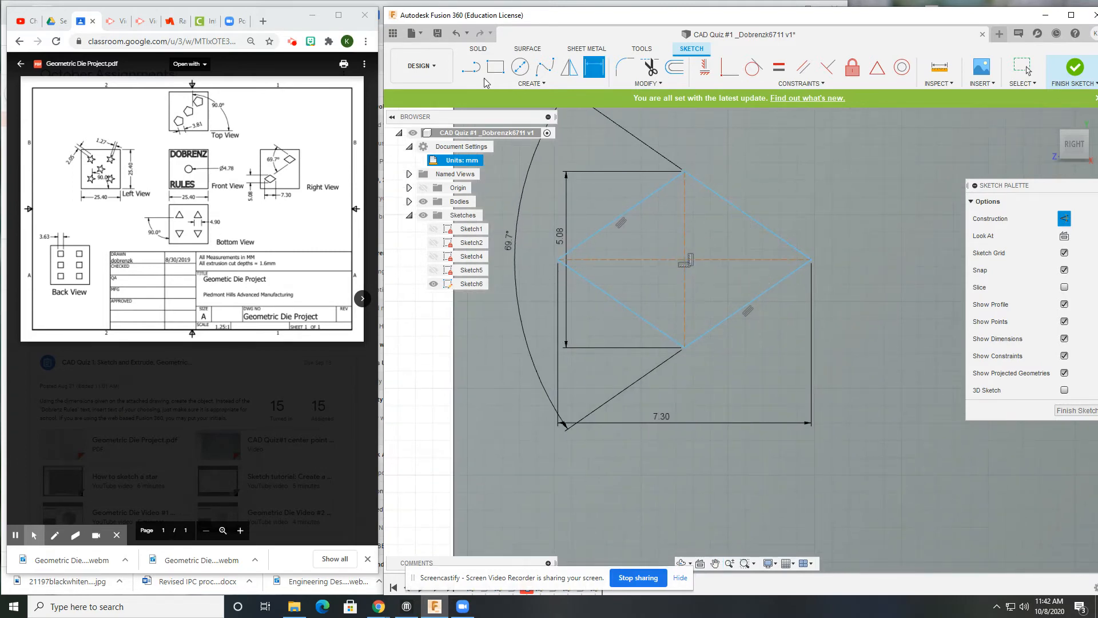
{"action": "left_click", "coordinate": [471, 68]}
{"action": "left_click", "coordinate": [524, 85]}
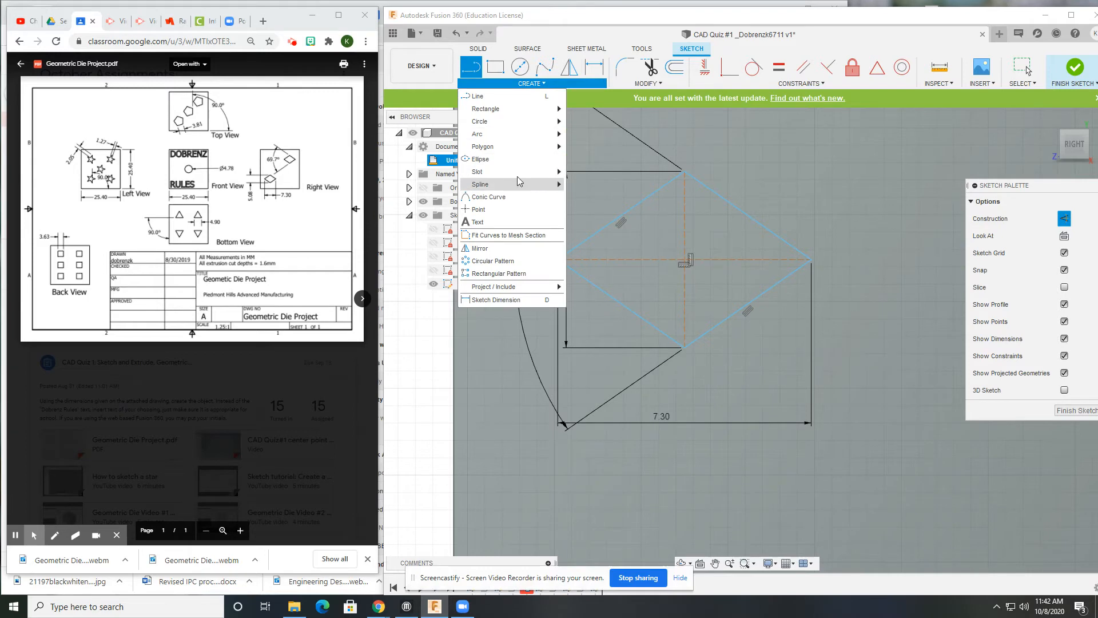
{"action": "left_click", "coordinate": [484, 213]}
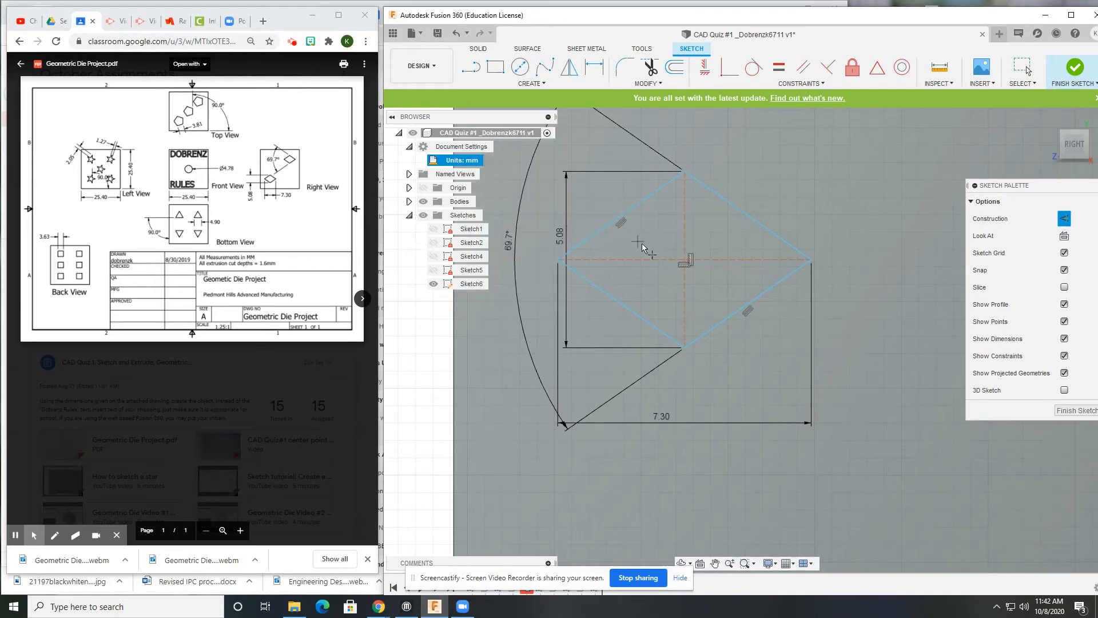
{"action": "left_click", "coordinate": [686, 260]}
{"action": "key", "text": "Escape"}
Step: Reposition the whole diamond by its center point within the upper-left area of the die face
{"action": "scroll", "coordinate": [688, 344], "scroll_direction": "down", "scroll_amount": 3}
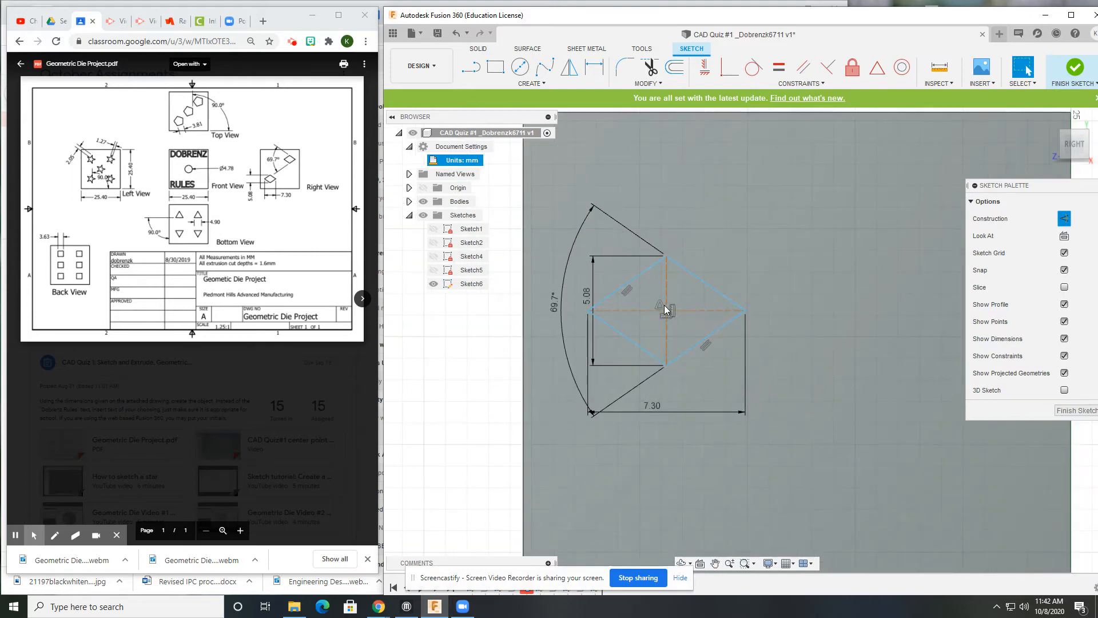
{"action": "mouse_move", "coordinate": [666, 311]}
{"action": "left_mouse_down"}
{"action": "mouse_move", "coordinate": [694, 270]}
{"action": "mouse_move", "coordinate": [672, 241]}
{"action": "mouse_move", "coordinate": [679, 260]}
{"action": "left_mouse_up"}
{"action": "mouse_move", "coordinate": [697, 260]}
{"action": "middle_mouse_down"}
{"action": "mouse_move", "coordinate": [640, 268]}
{"action": "mouse_move", "coordinate": [725, 307]}
{"action": "middle_mouse_up"}
{"action": "scroll", "coordinate": [640, 270], "scroll_direction": "up", "scroll_amount": 4}
{"action": "scroll", "coordinate": [635, 269], "scroll_direction": "down", "scroll_amount": 2}
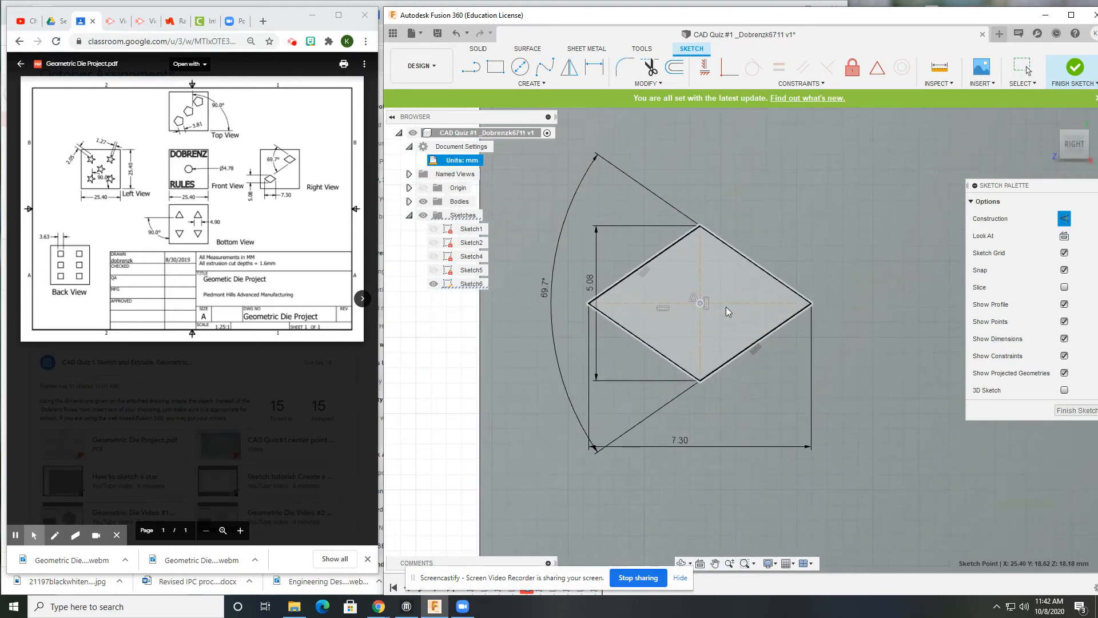
{"action": "scroll", "coordinate": [694, 274], "scroll_direction": "down", "scroll_amount": 2}
{"action": "middle_click_drag", "start_coordinate": [694, 274], "coordinate": [685, 291]}
{"action": "left_click_drag", "start_coordinate": [688, 314], "coordinate": [705, 298]}
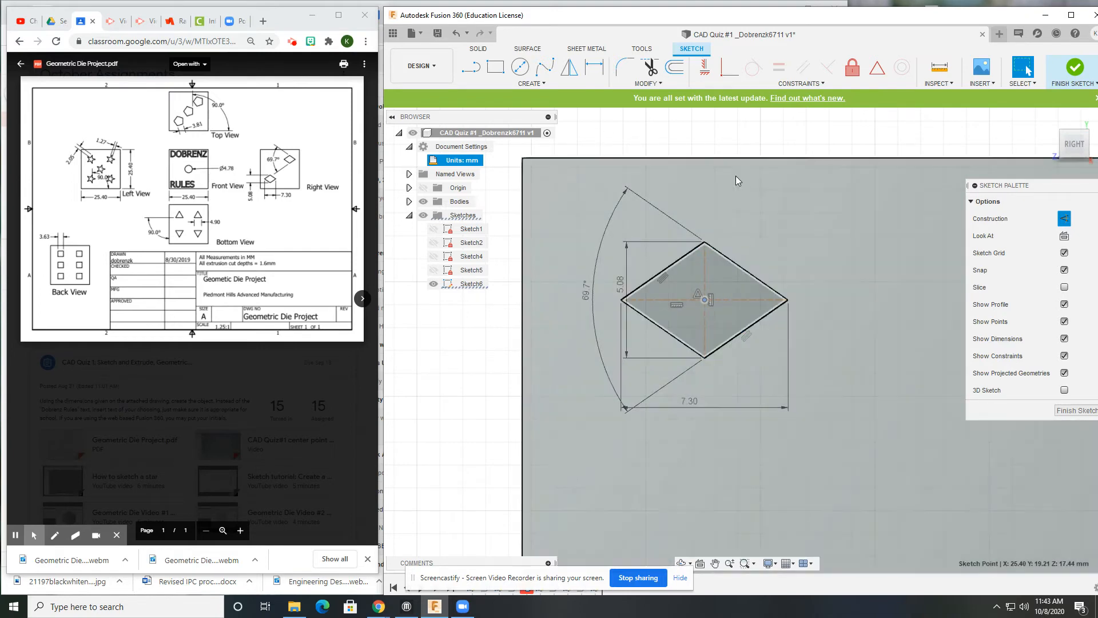
Step: Dimension the distance from the face's top edge to the diamond's center point as 25.4/4 mm
{"action": "scroll", "coordinate": [711, 218], "scroll_direction": "down", "scroll_amount": 2}
{"action": "key", "text": "d"}
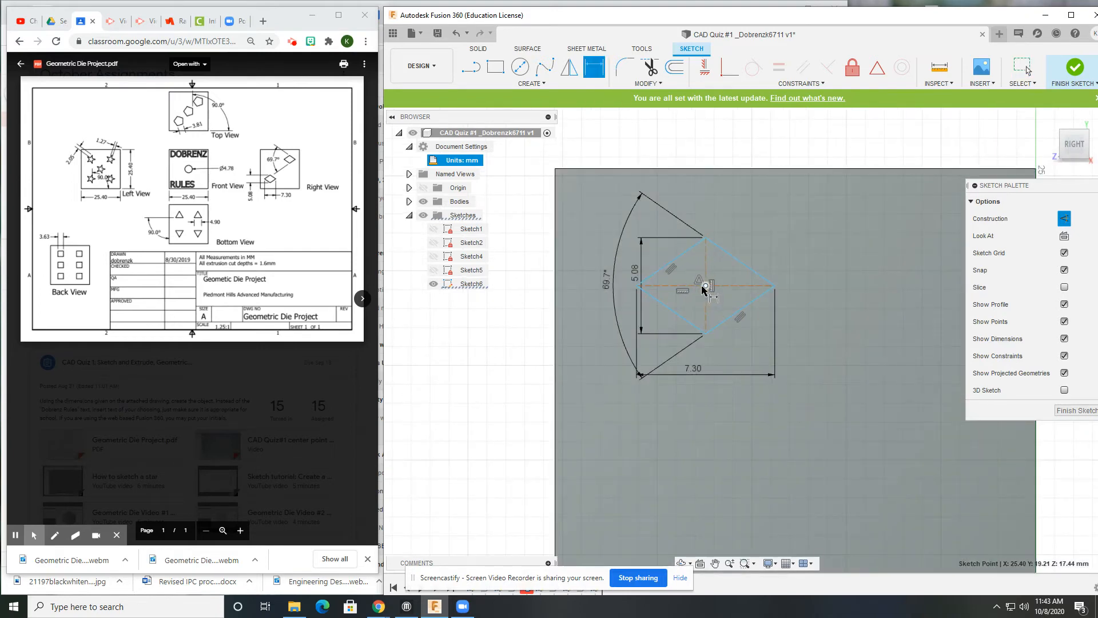
{"action": "left_click", "coordinate": [710, 170]}
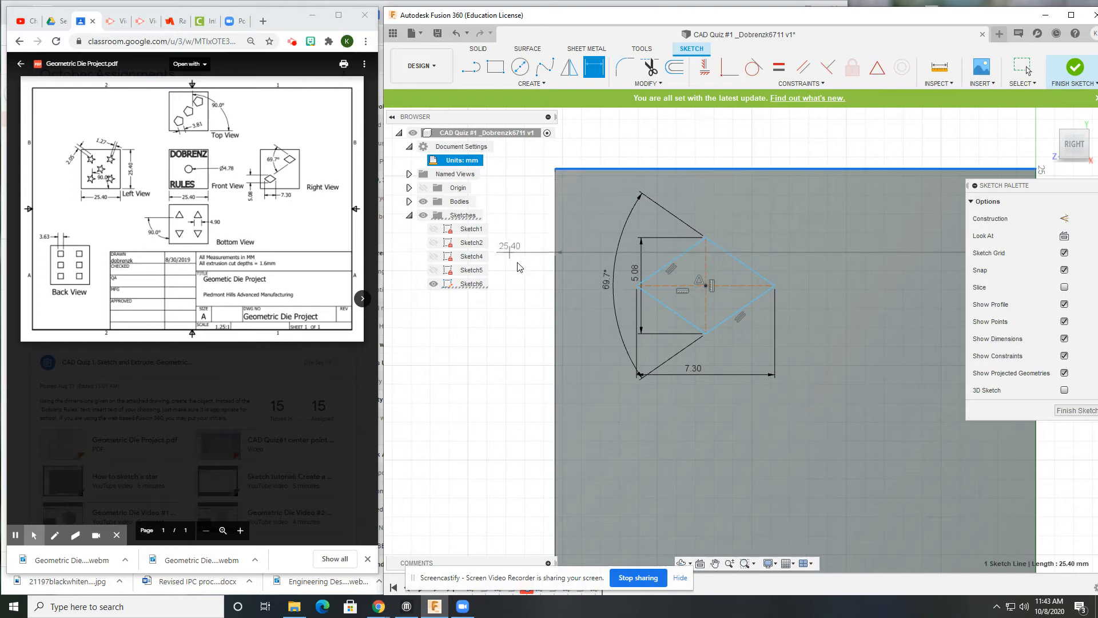
{"action": "left_click", "coordinate": [707, 286]}
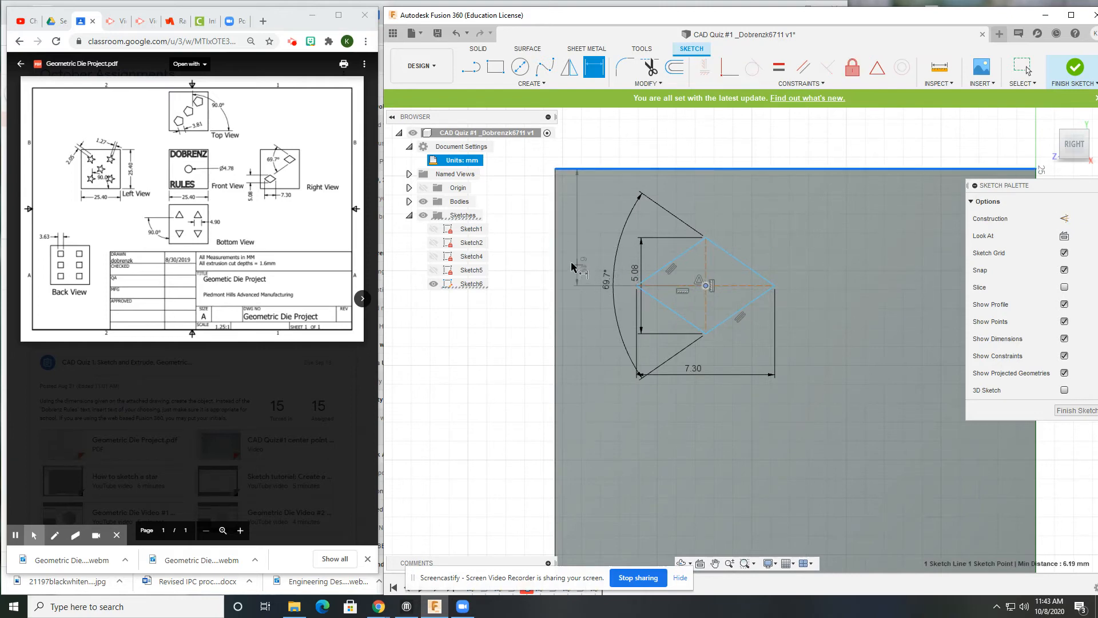
{"action": "left_click", "coordinate": [512, 221]}
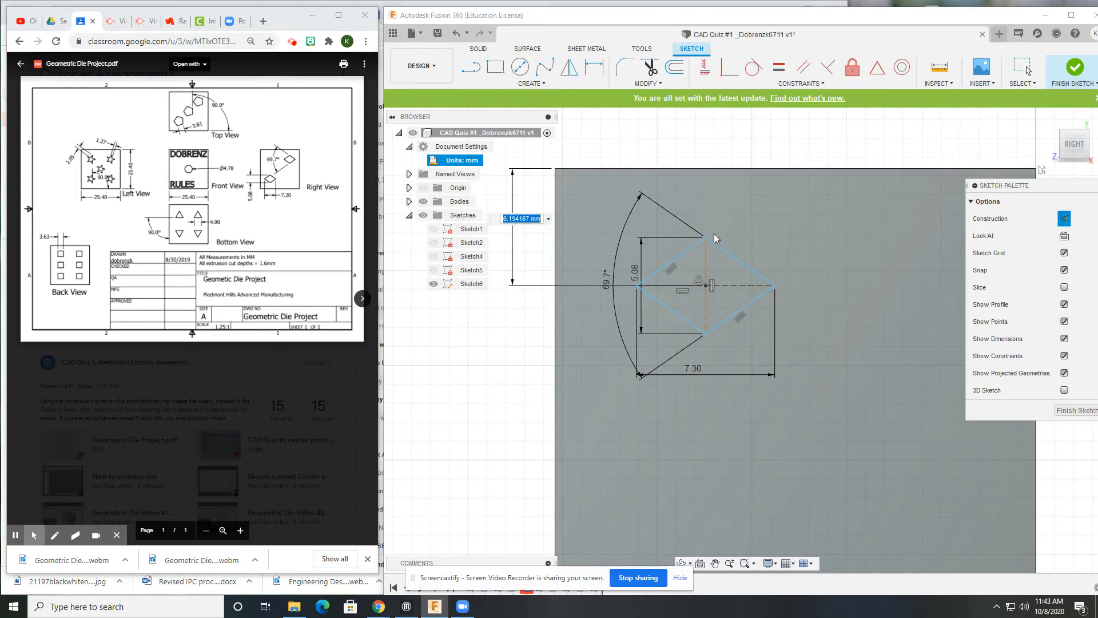
{"action": "type", "text": "25.4/4"}
{"action": "key", "text": "Return"}
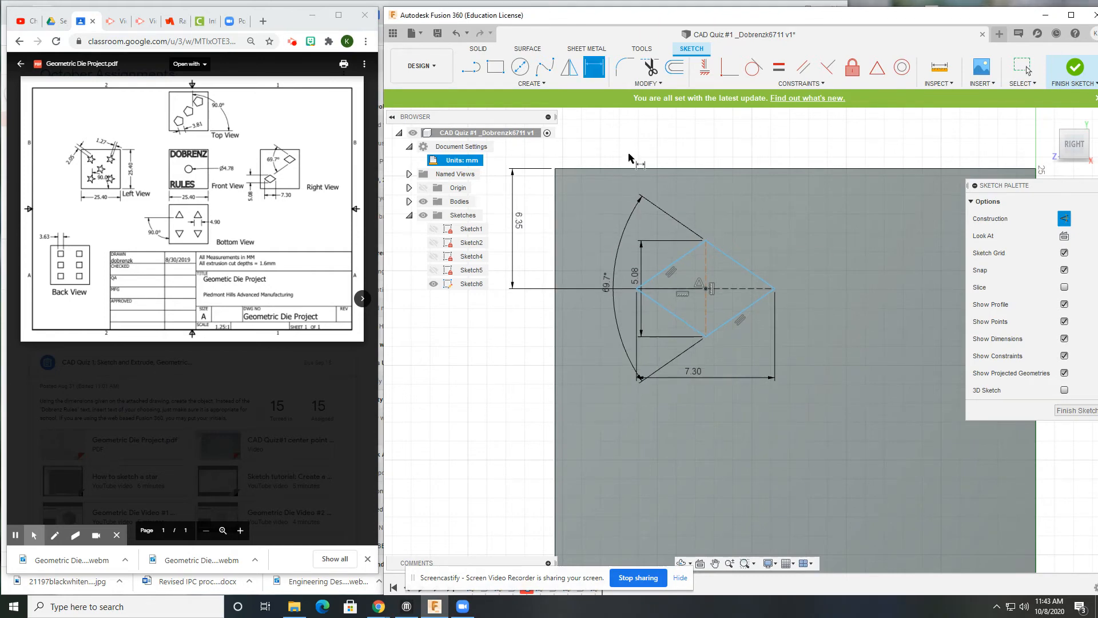
Step: Dimension the horizontal distance from the face's left edge to the diamond's center point as 6.35 mm
{"action": "left_click", "coordinate": [706, 288]}
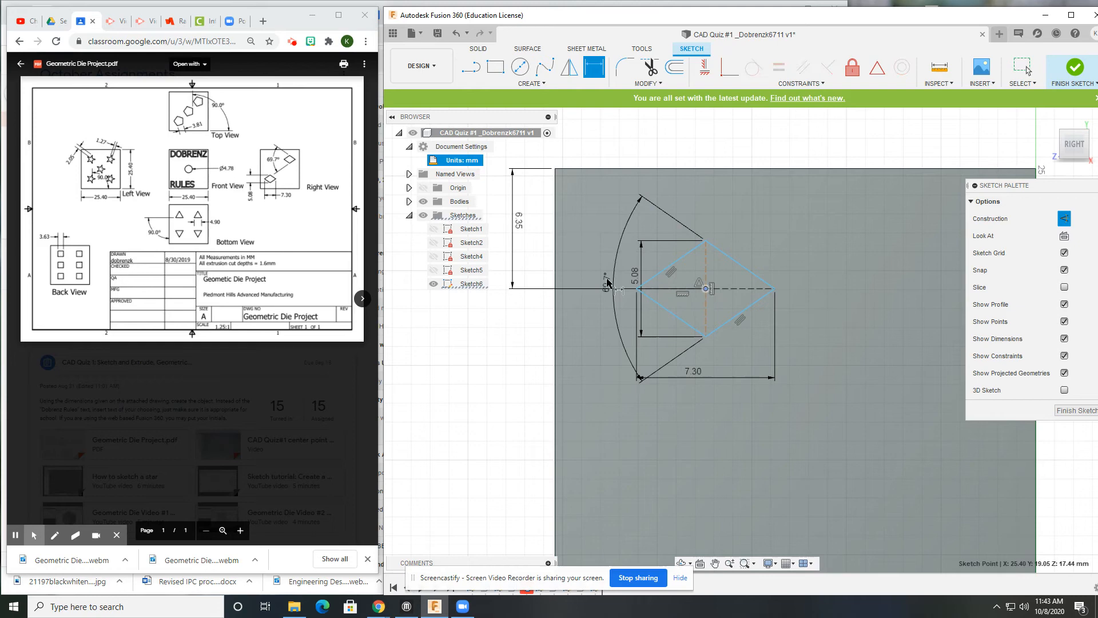
{"action": "left_click", "coordinate": [553, 279]}
{"action": "left_click", "coordinate": [643, 162]}
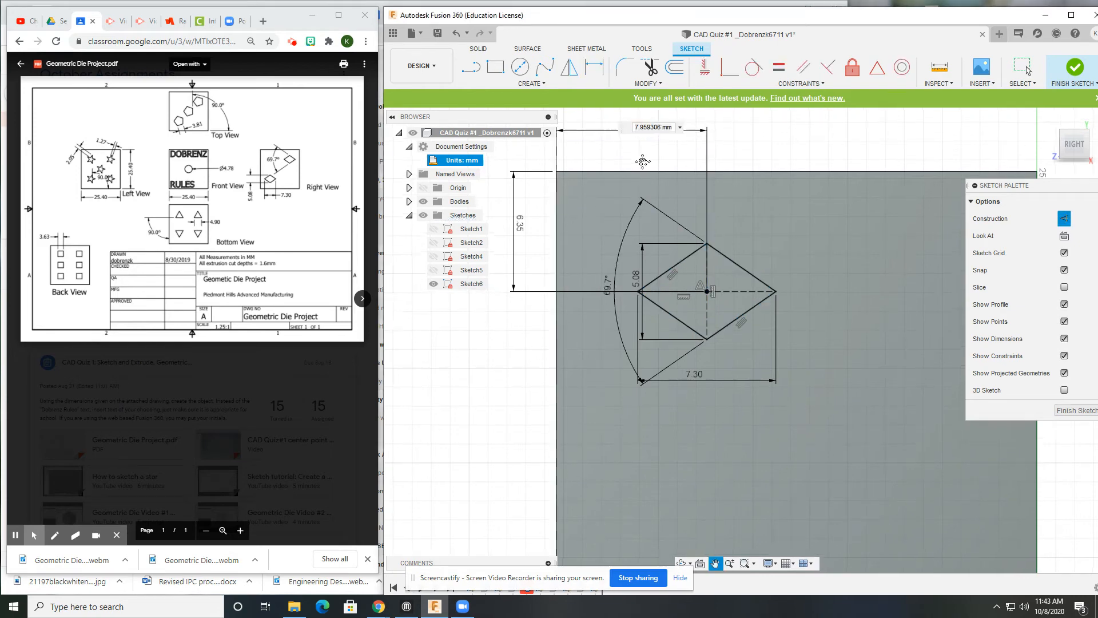
{"action": "middle_click_drag", "start_coordinate": [643, 162], "coordinate": [667, 217]}
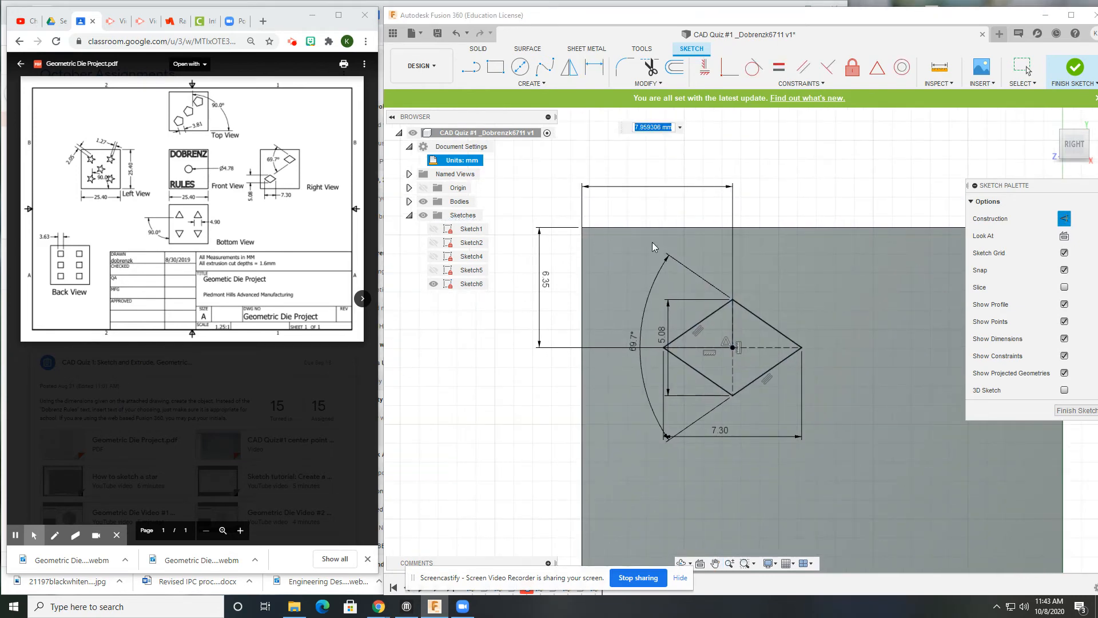
{"action": "type", "text": "6.35"}
{"action": "key", "text": "Return"}
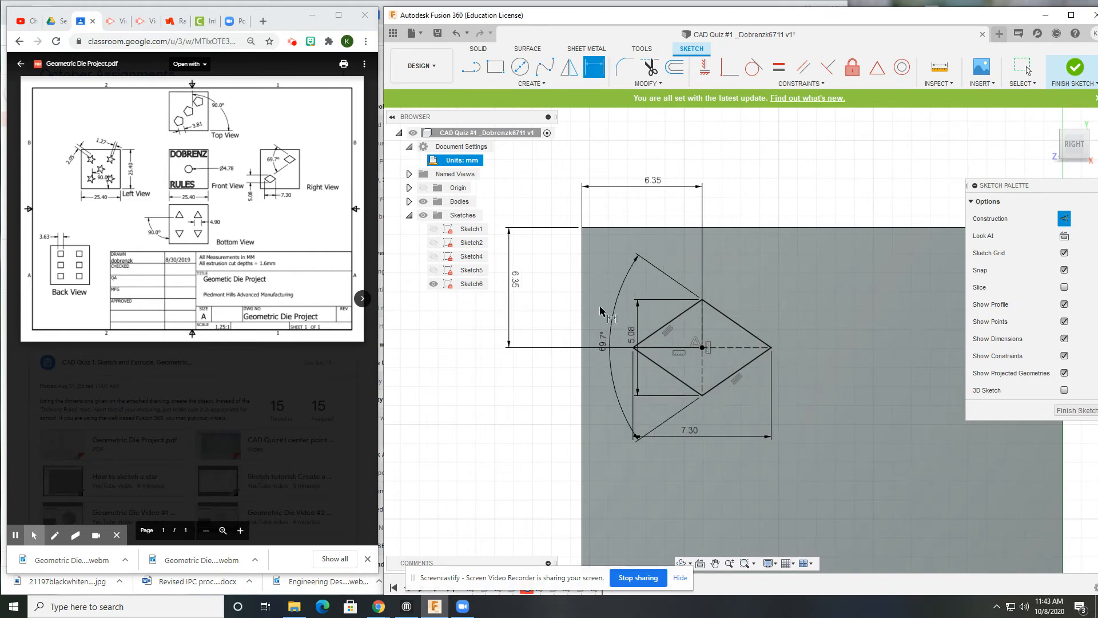
Step: Delete the dimension between the top edge and the diamond's center, and move the diamond down near the face's bottom edge
{"action": "scroll", "coordinate": [704, 392], "scroll_direction": "up", "scroll_amount": 2}
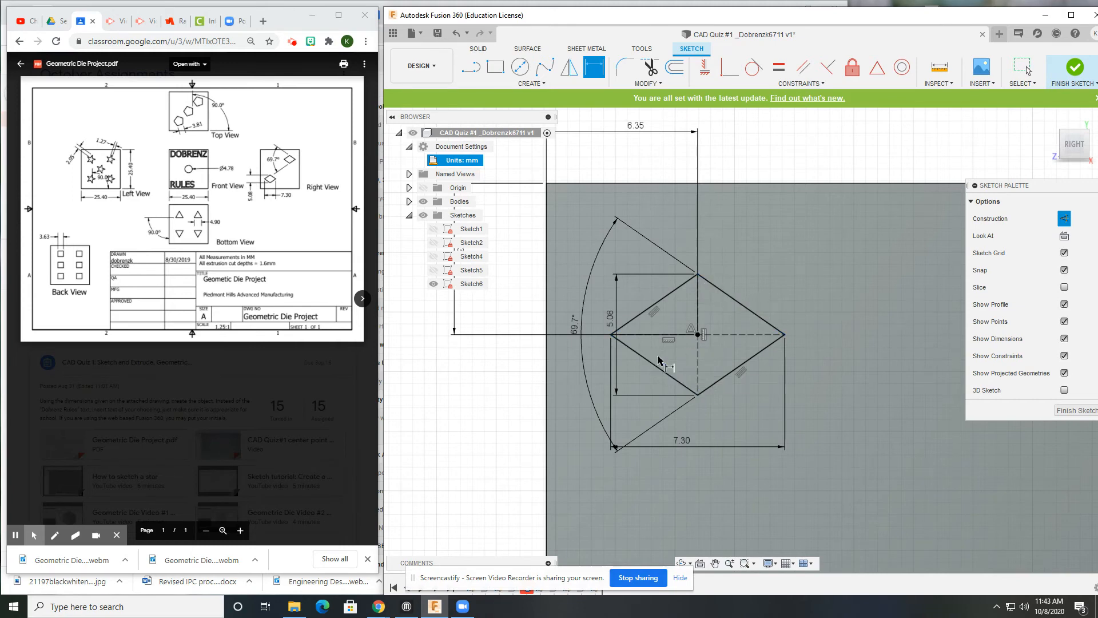
{"action": "scroll", "coordinate": [807, 391], "scroll_direction": "down", "scroll_amount": 5}
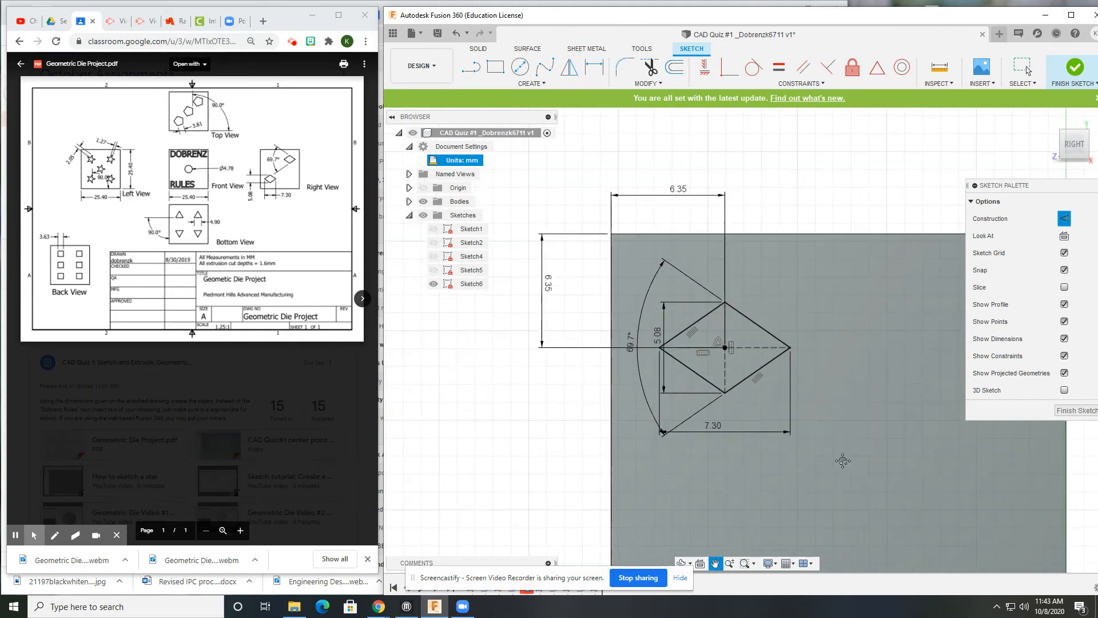
{"action": "scroll", "coordinate": [745, 405], "scroll_direction": "down", "scroll_amount": 1}
{"action": "middle_click_drag", "start_coordinate": [744, 405], "coordinate": [665, 368]}
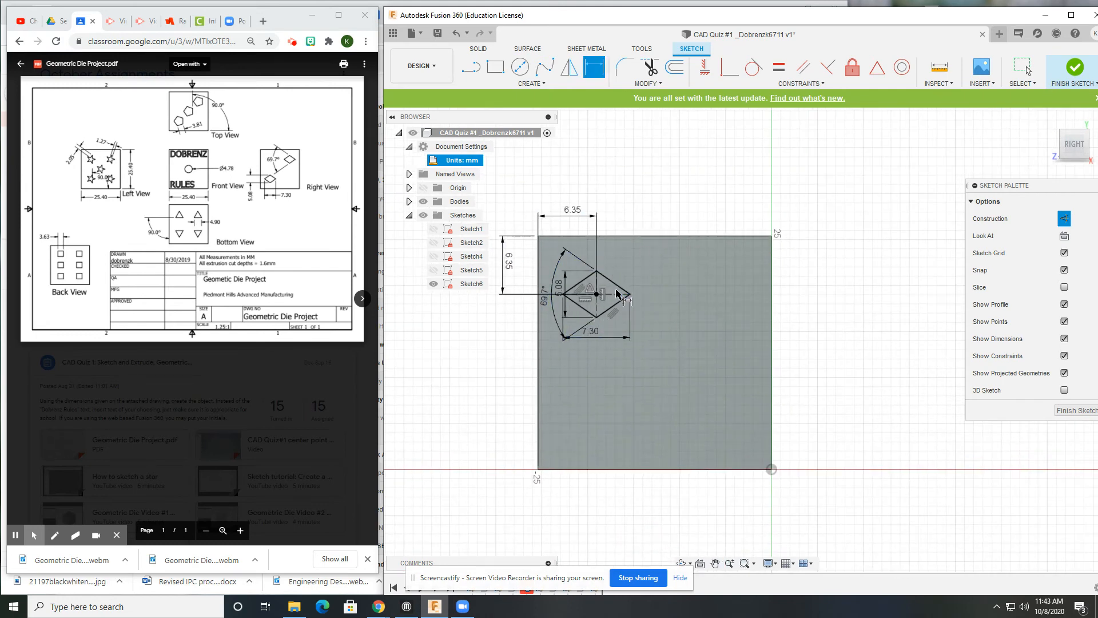
{"action": "scroll", "coordinate": [565, 294], "scroll_direction": "up", "scroll_amount": 2}
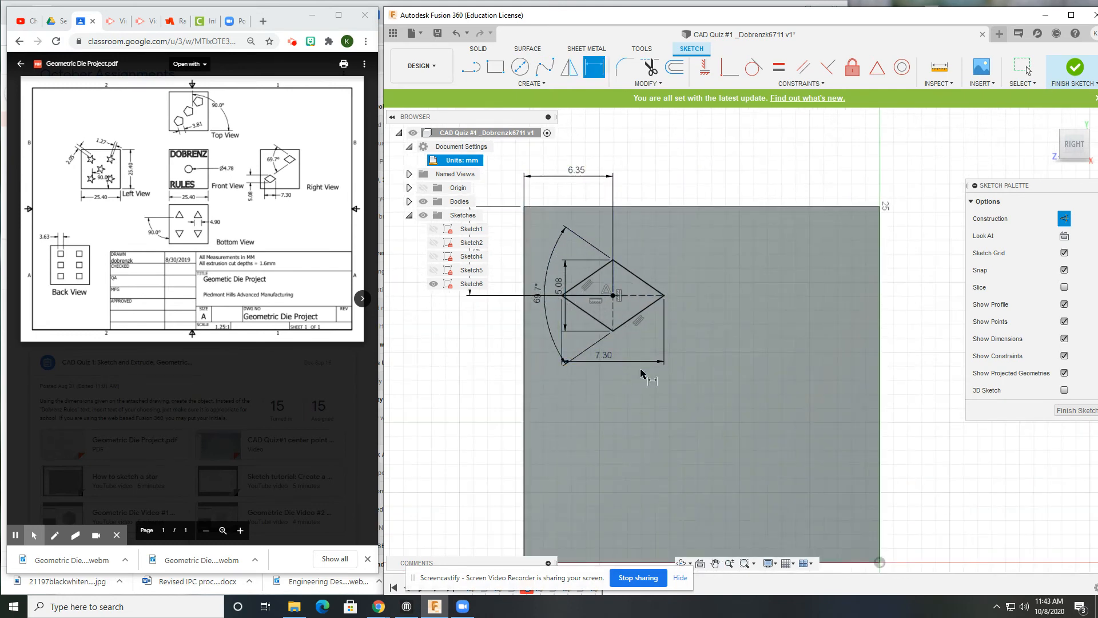
{"action": "middle_click_drag", "start_coordinate": [753, 407], "coordinate": [807, 401]}
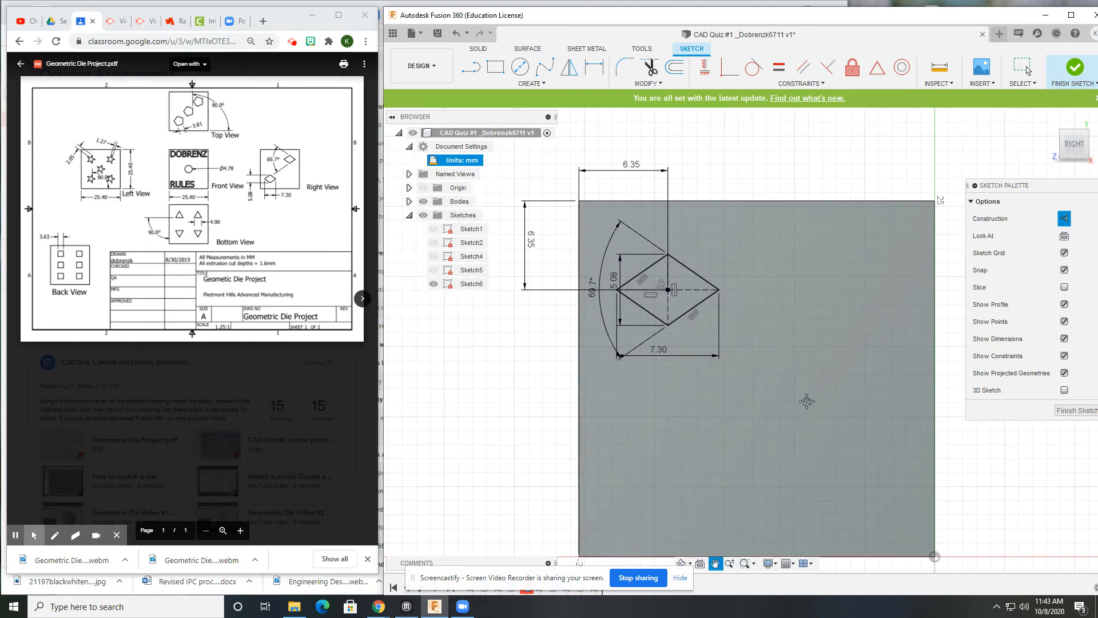
{"action": "key", "text": "Escape"}
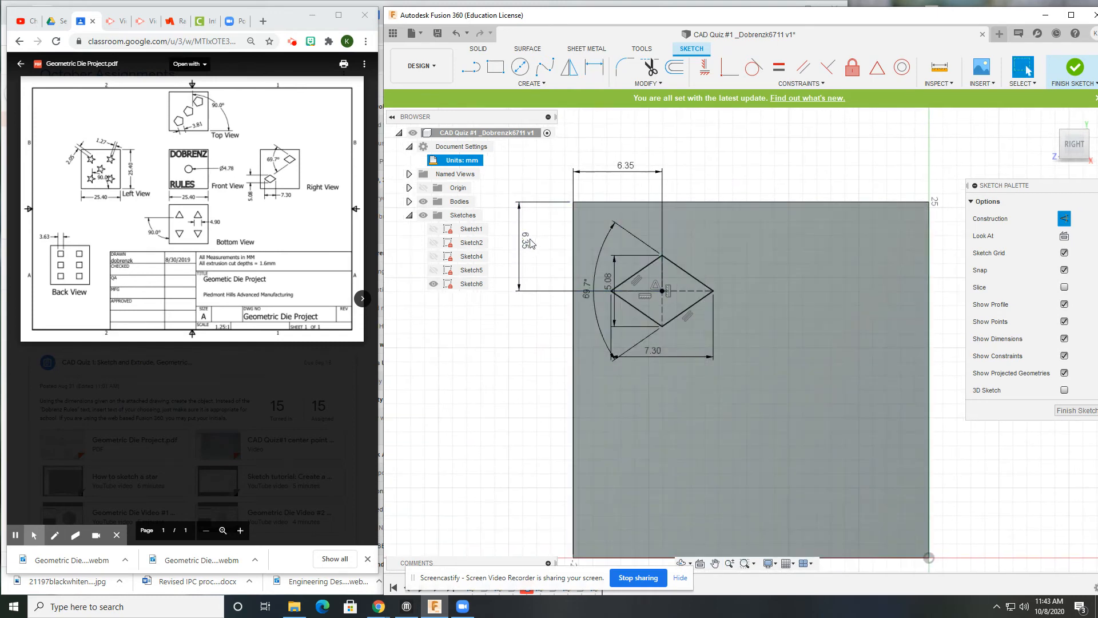
{"action": "left_click", "coordinate": [531, 243]}
{"action": "key", "text": "Delete"}
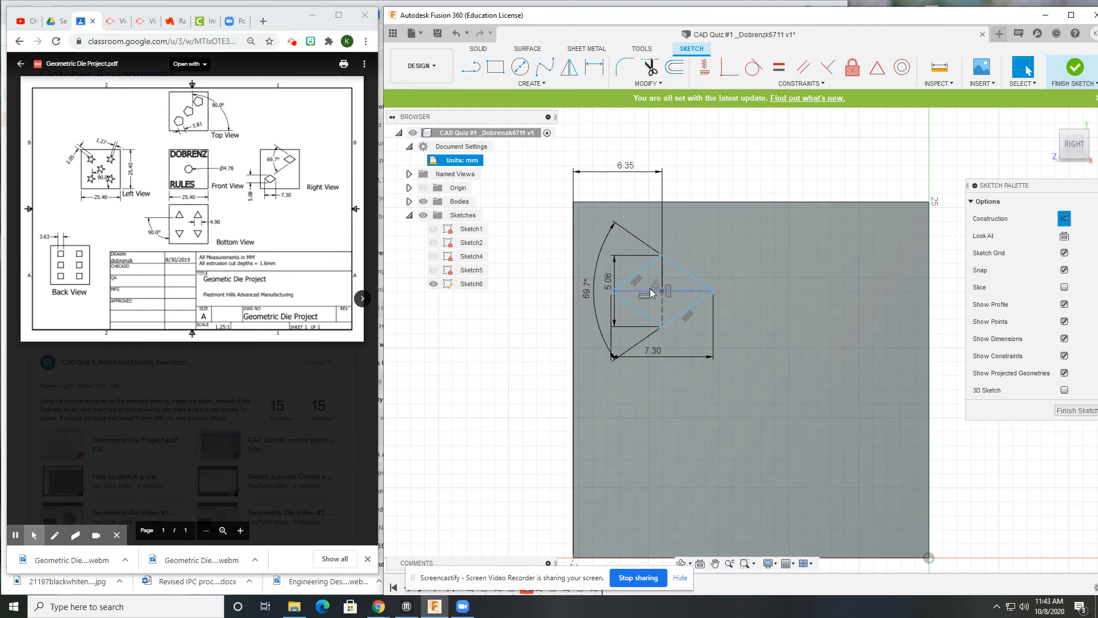
{"action": "left_click_drag", "start_coordinate": [663, 291], "coordinate": [661, 484]}
{"action": "middle_click_drag", "start_coordinate": [661, 482], "coordinate": [654, 280]}
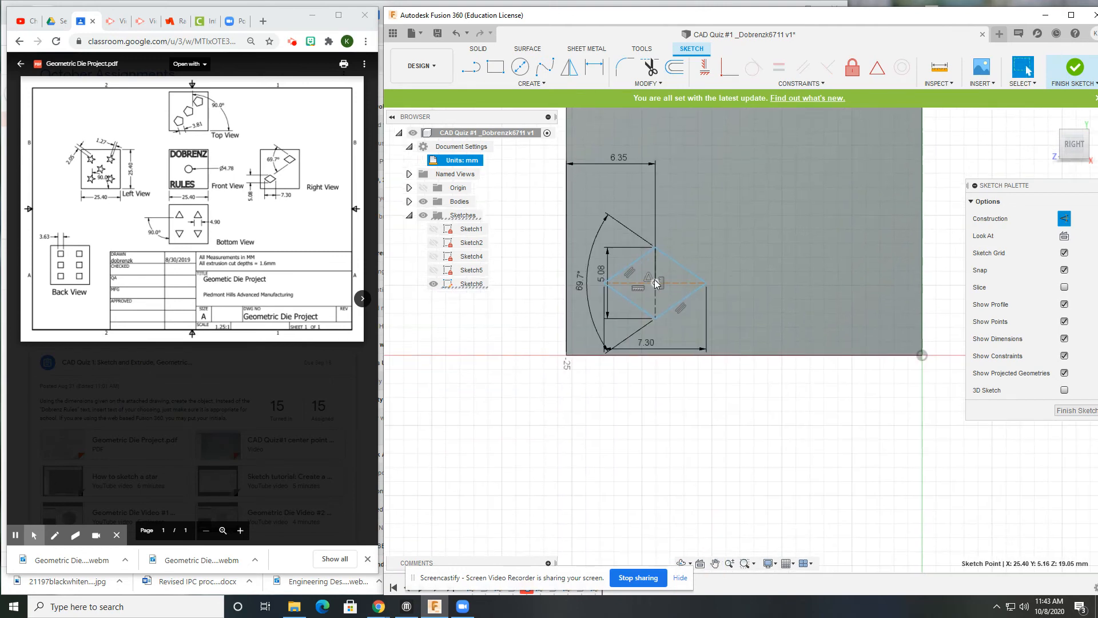
Step: Dimension the vertical distance from the face's bottom edge to the diamond's center point as 6.35 mm
{"action": "key", "text": "d"}
{"action": "left_click", "coordinate": [690, 356]}
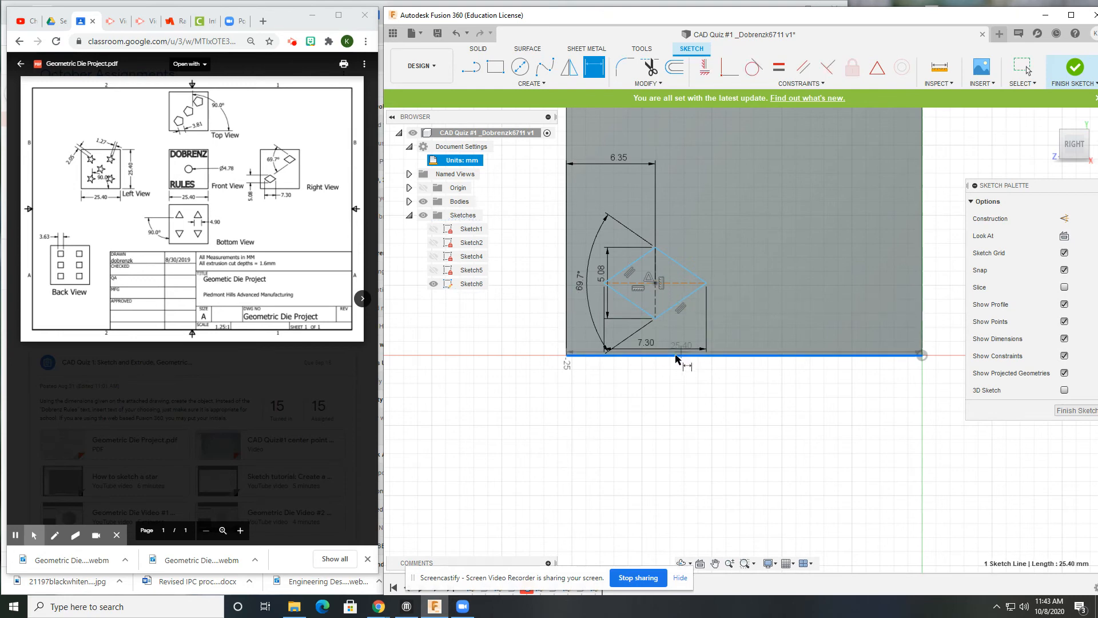
{"action": "left_click", "coordinate": [656, 282]}
{"action": "left_click", "coordinate": [529, 317]}
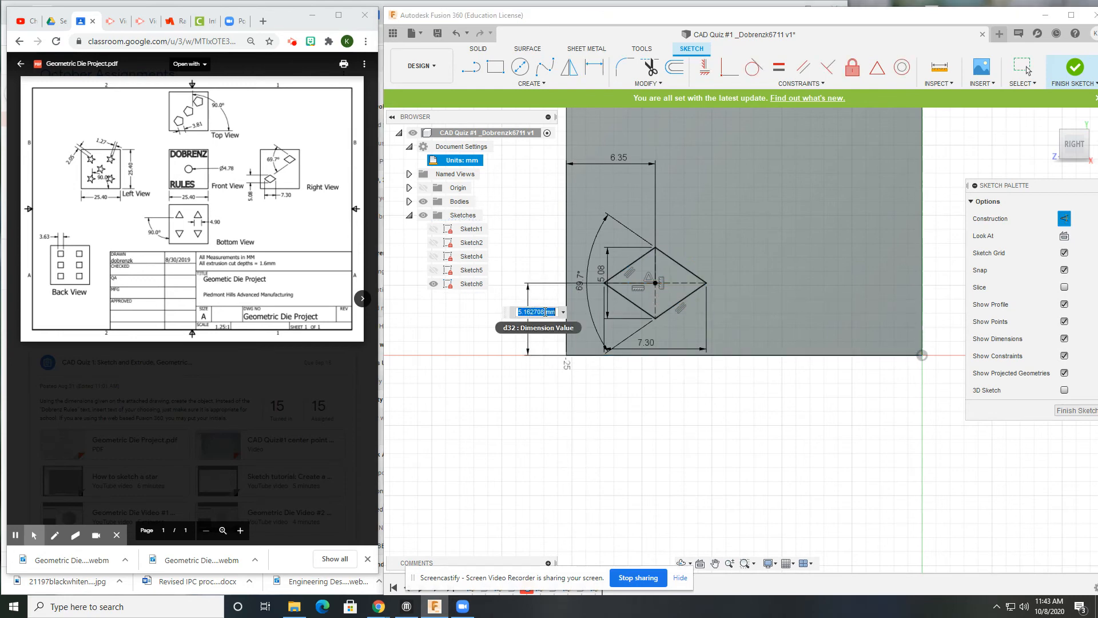
{"action": "type", "text": "6.35"}
{"action": "key", "text": "Return"}
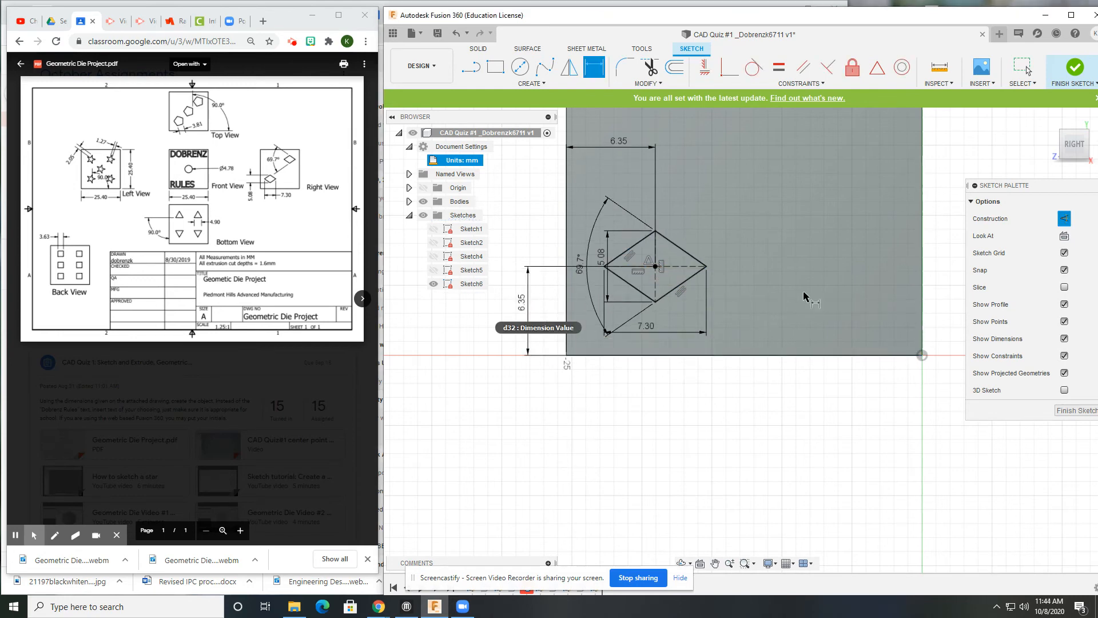
Step: Place a copy of the diamond near the face's upper-right corner, offset 12.17 mm in X and 14.67 mm in Y, and finish the sketch
{"action": "scroll", "coordinate": [795, 298], "scroll_direction": "down", "scroll_amount": 2}
{"action": "middle_click_drag", "start_coordinate": [785, 301], "coordinate": [736, 401]}
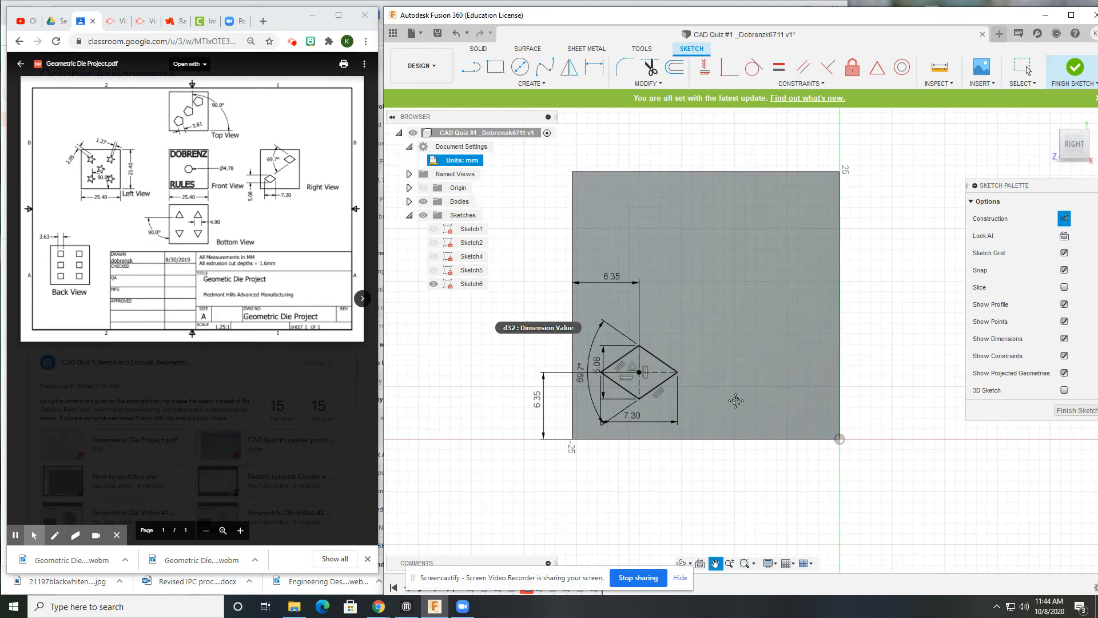
{"action": "key", "text": "d"}
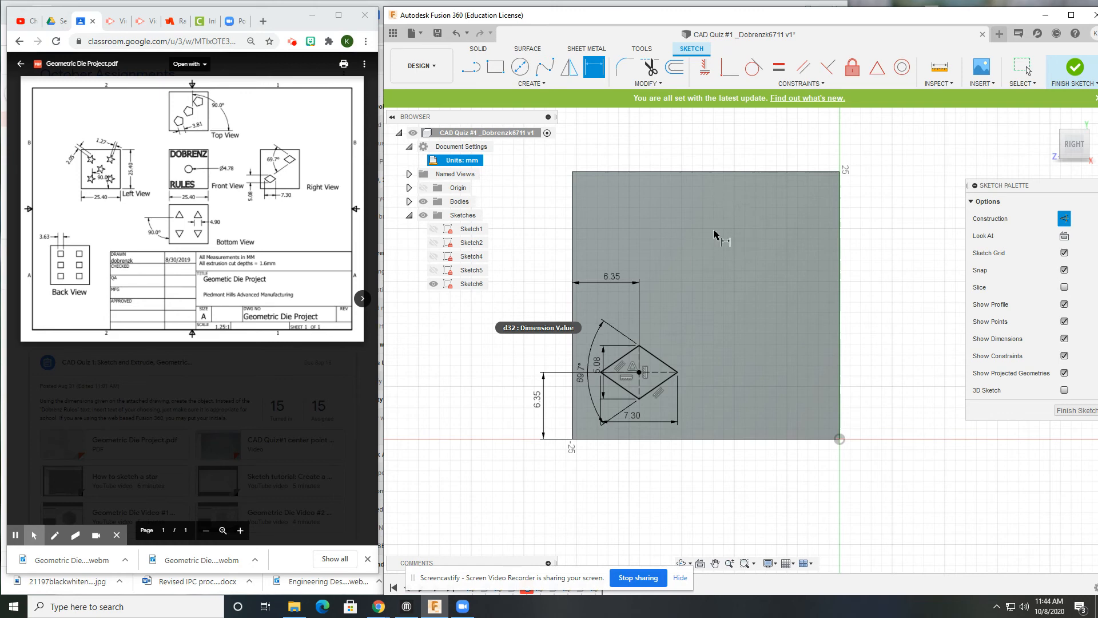
{"action": "key", "text": "Escape"}
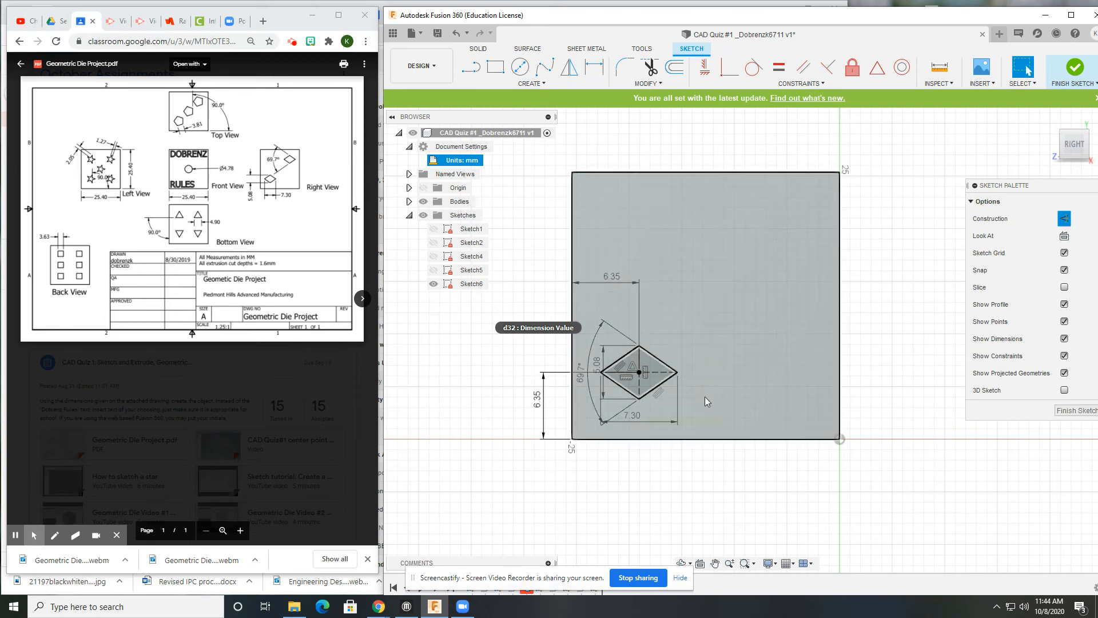
{"action": "mouse_move", "coordinate": [592, 304]}
{"action": "left_mouse_down"}
{"action": "mouse_move", "coordinate": [660, 416]}
{"action": "mouse_move", "coordinate": [695, 417]}
{"action": "left_mouse_up"}
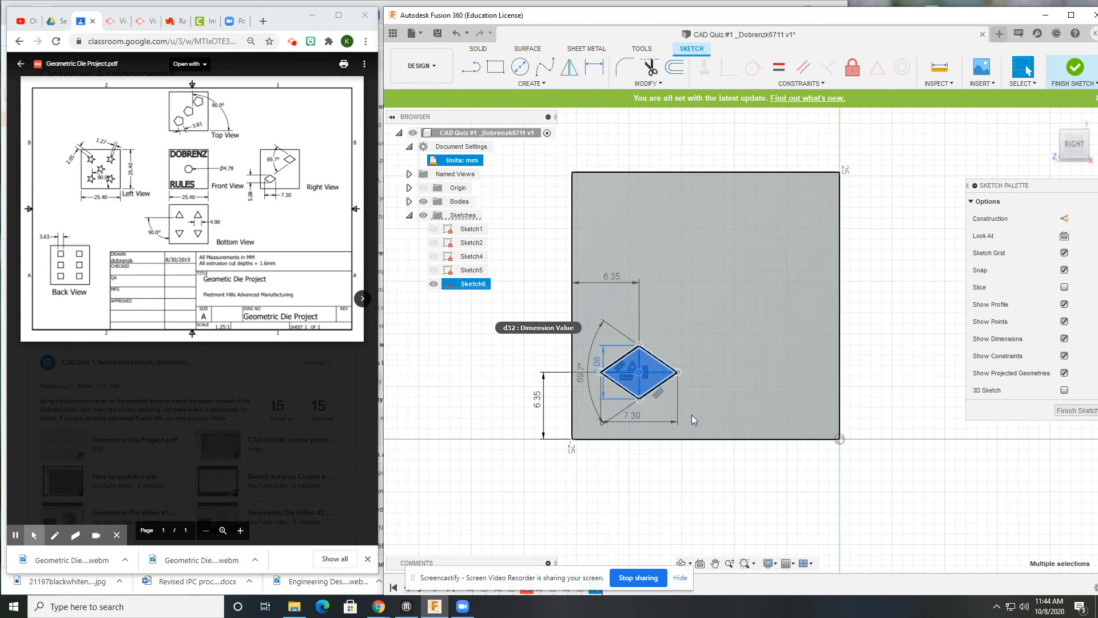
{"action": "key", "text": "m"}
{"action": "left_click_drag", "start_coordinate": [639, 372], "coordinate": [787, 199]}
{"action": "middle_click_drag", "start_coordinate": [744, 346], "coordinate": [682, 340]}
{"action": "scroll", "coordinate": [695, 275], "scroll_direction": "up", "scroll_amount": 5}
{"action": "scroll", "coordinate": [696, 275], "scroll_direction": "down", "scroll_amount": 5}
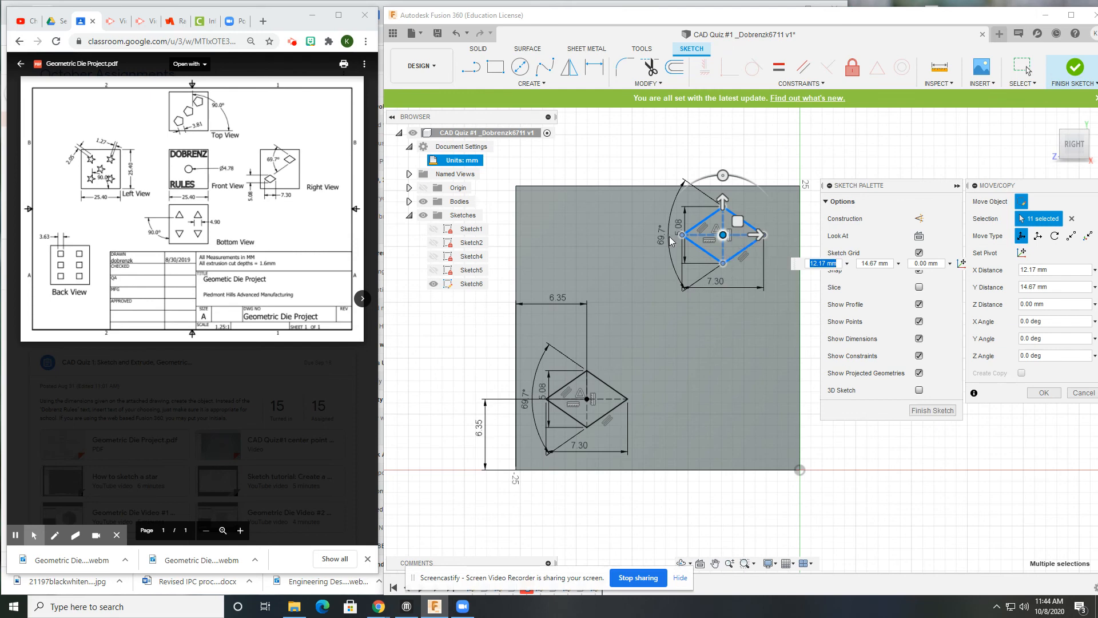
{"action": "middle_click_drag", "start_coordinate": [637, 356], "coordinate": [635, 366]}
{"action": "left_click", "coordinate": [932, 412]}
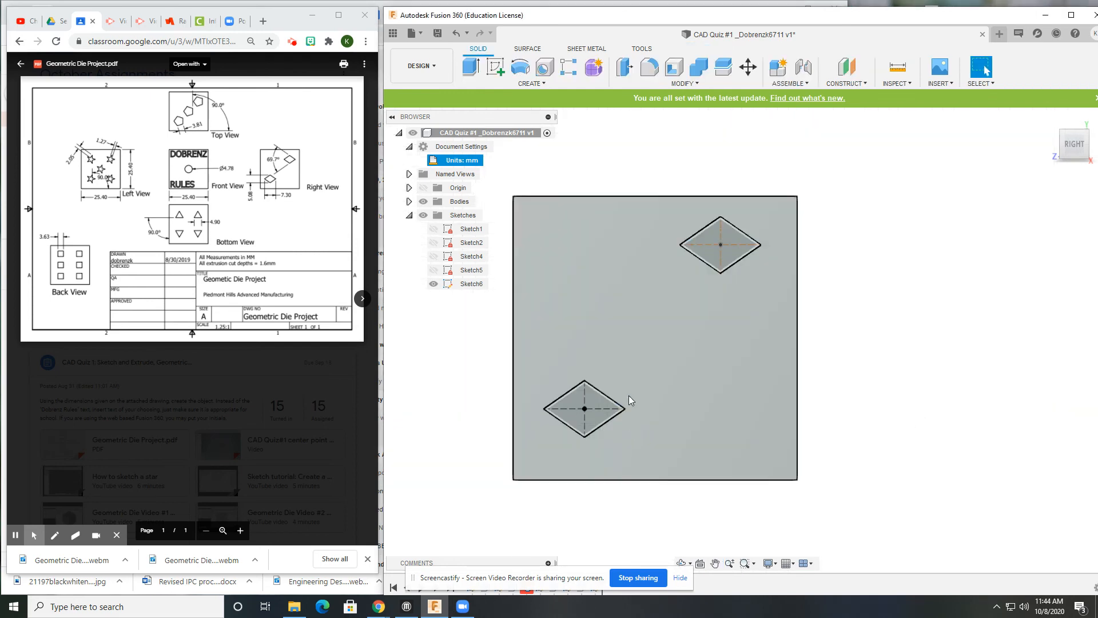
{"action": "left_click_drag", "start_coordinate": [549, 399], "coordinate": [661, 465]}
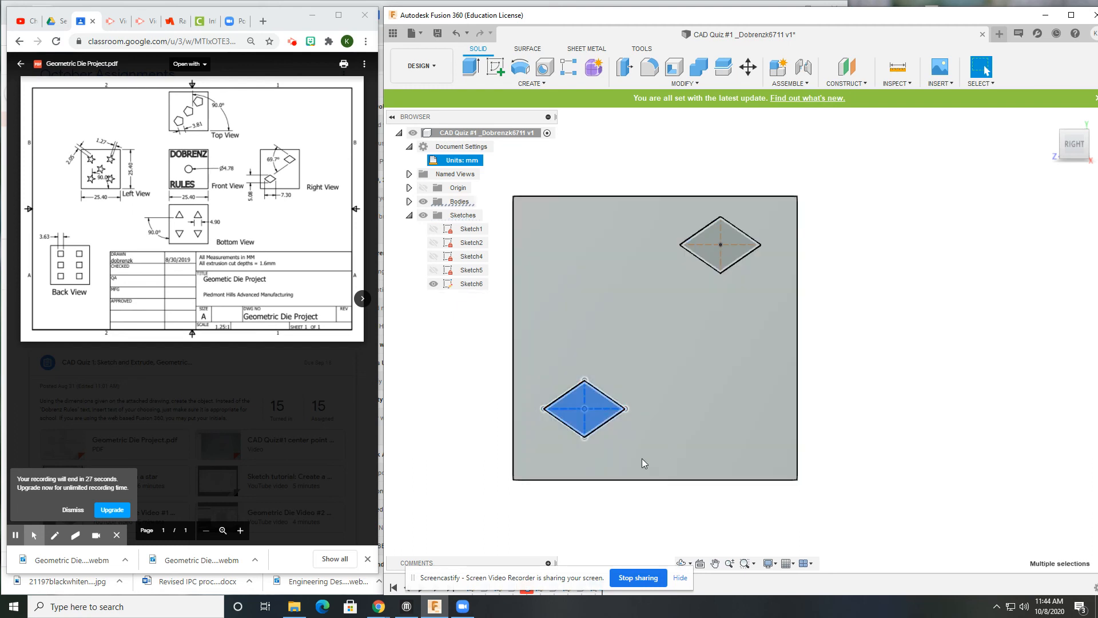
{"action": "left_click", "coordinate": [627, 420]}
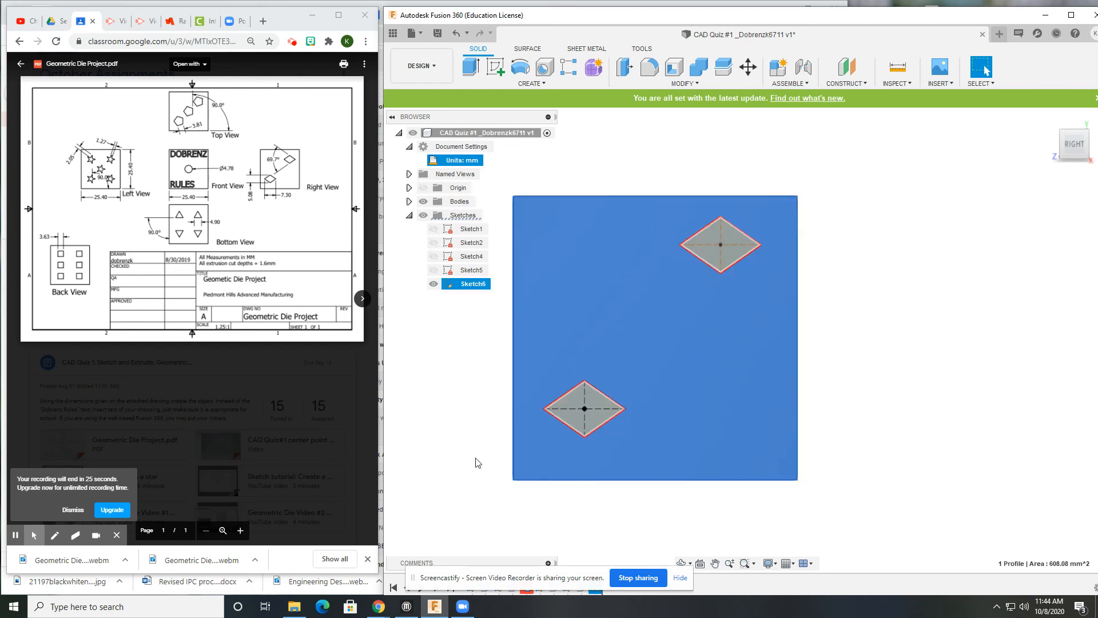
{"action": "left_click", "coordinate": [477, 457]}
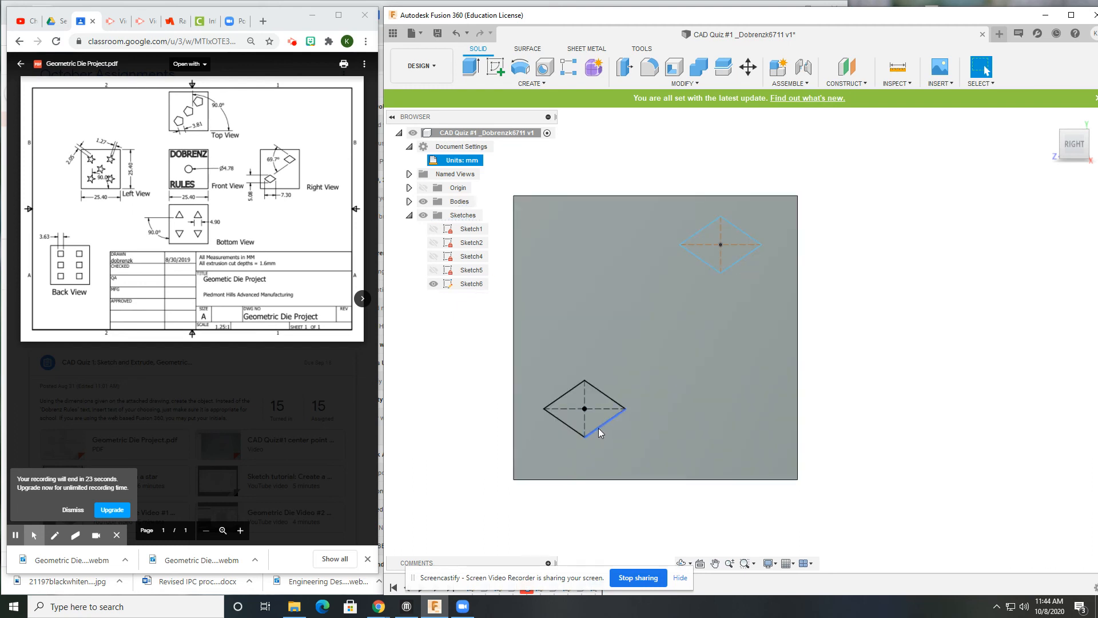
{"action": "left_click", "coordinate": [598, 428]}
{"action": "left_click", "coordinate": [584, 425]}
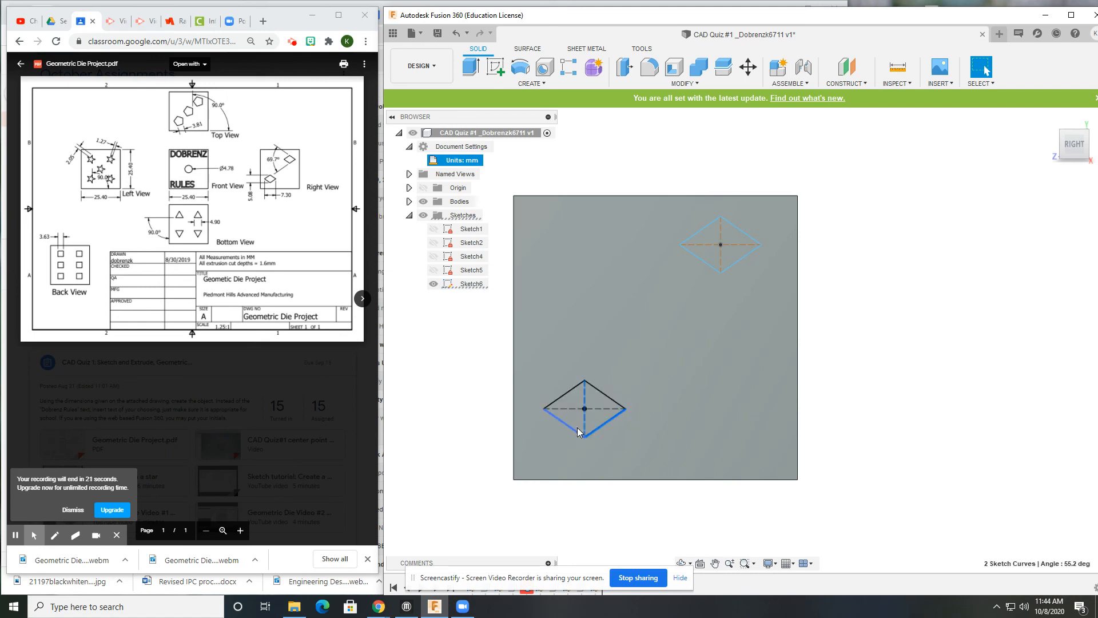
{"action": "left_click", "coordinate": [577, 427]}
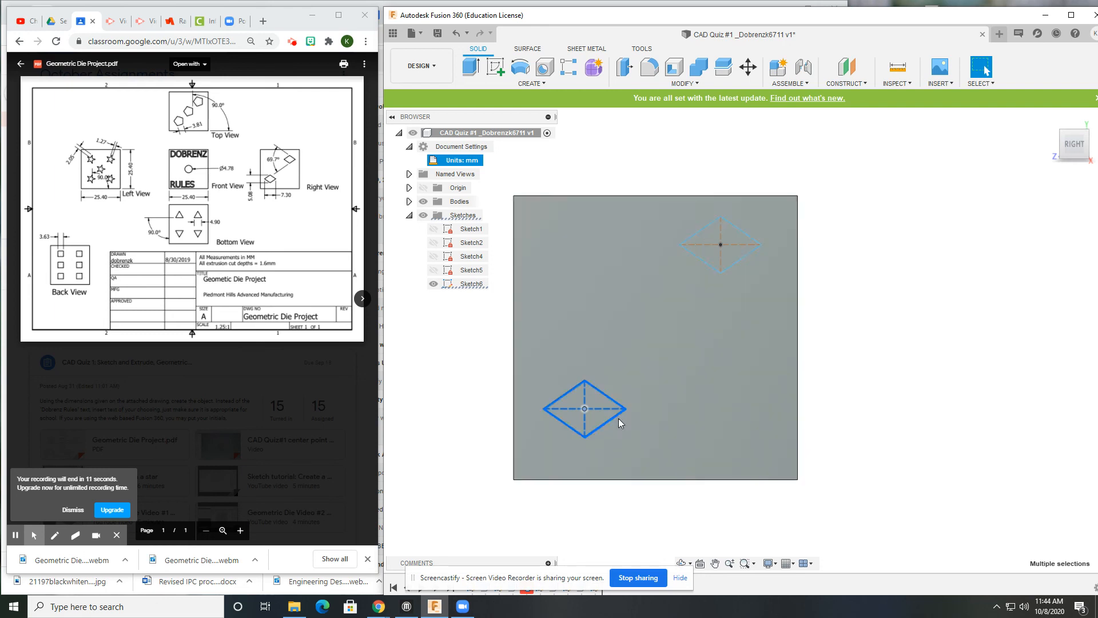
{"action": "left_click", "coordinate": [836, 396]}
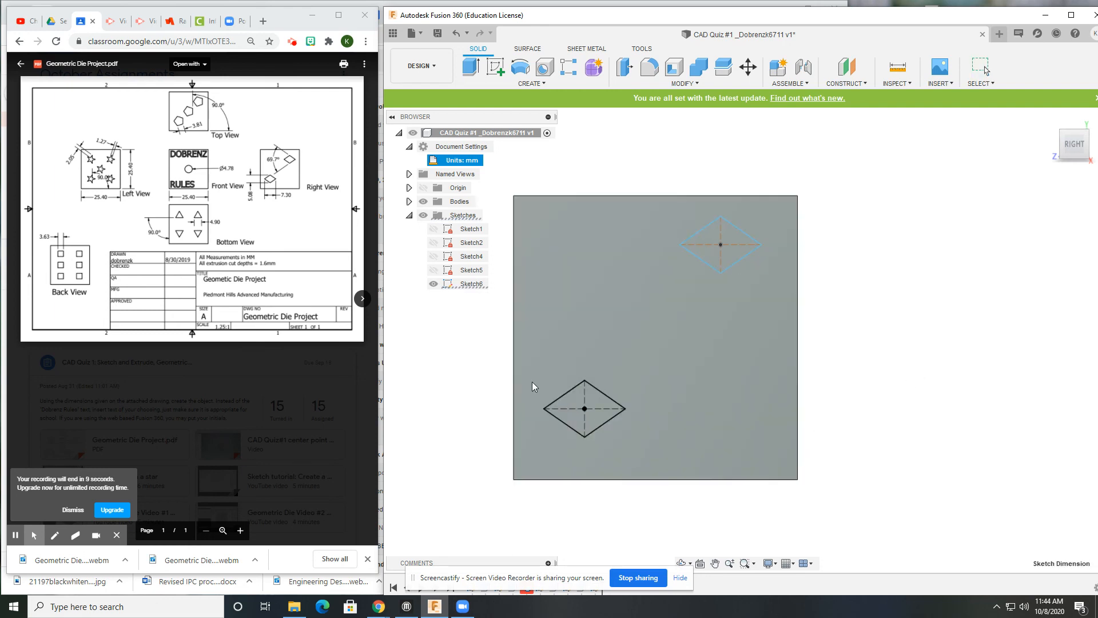
Step: Select the lower-left diamond's profile together with its outline and diagonals
{"action": "left_click", "coordinate": [590, 424]}
{"action": "scroll", "coordinate": [590, 424], "scroll_direction": "up", "scroll_amount": 2}
{"action": "scroll", "coordinate": [589, 421], "scroll_direction": "up", "scroll_amount": 1}
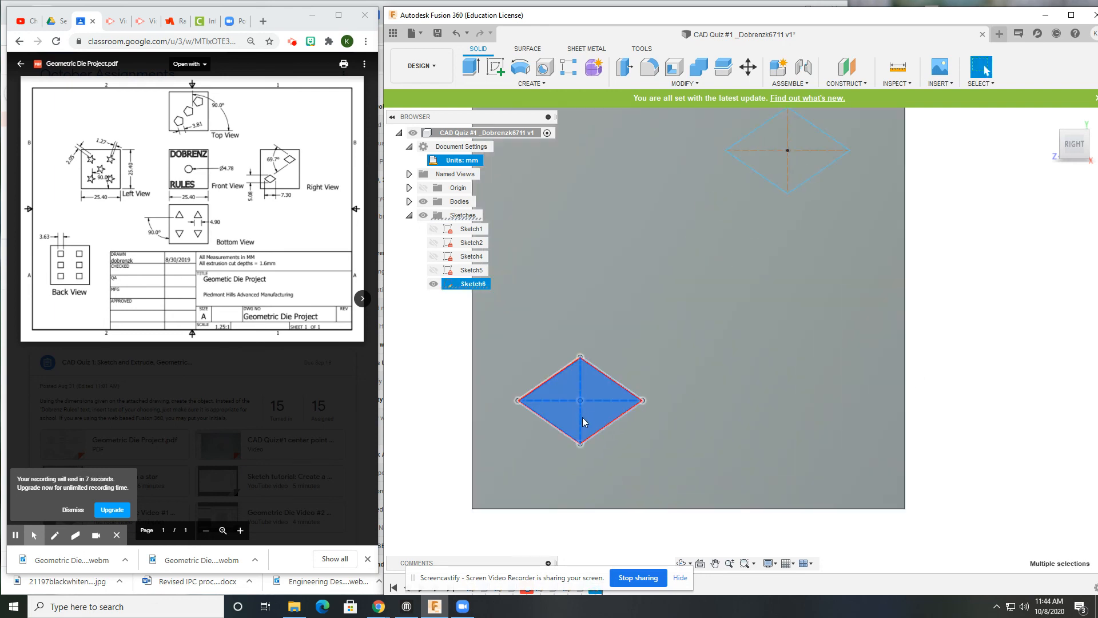